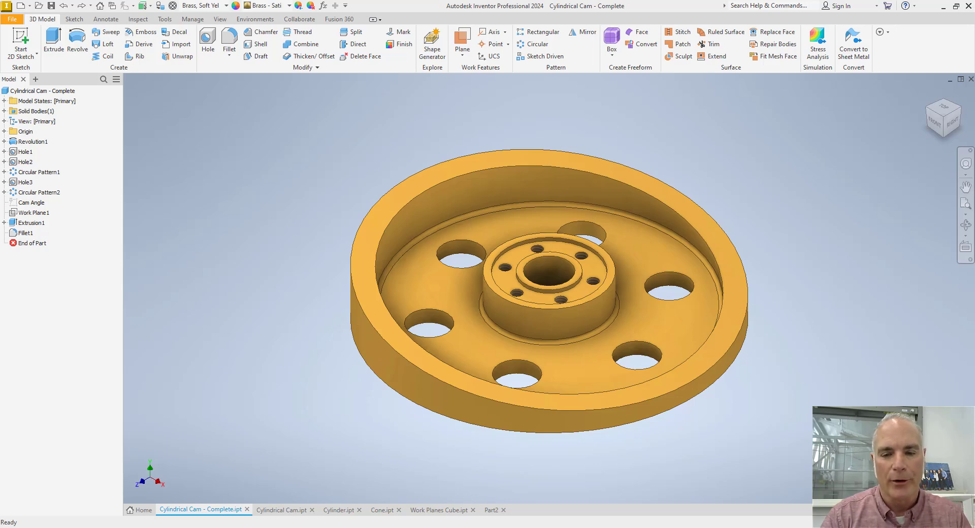
Display the default origin planes in Part2 without picking a sketch plane, and switch to the Work Planes Cube part
{"action": "left_click", "coordinate": [491, 510]}
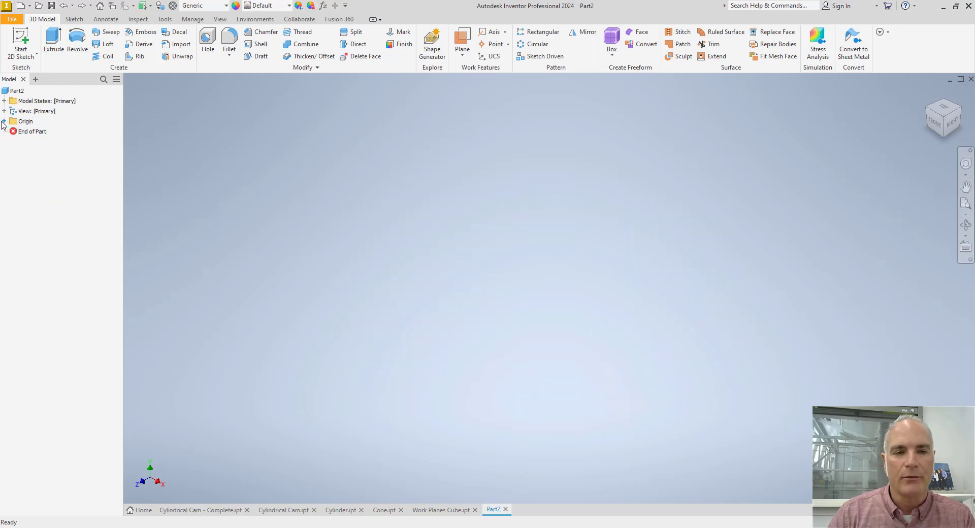
{"action": "left_click", "coordinate": [5, 121]}
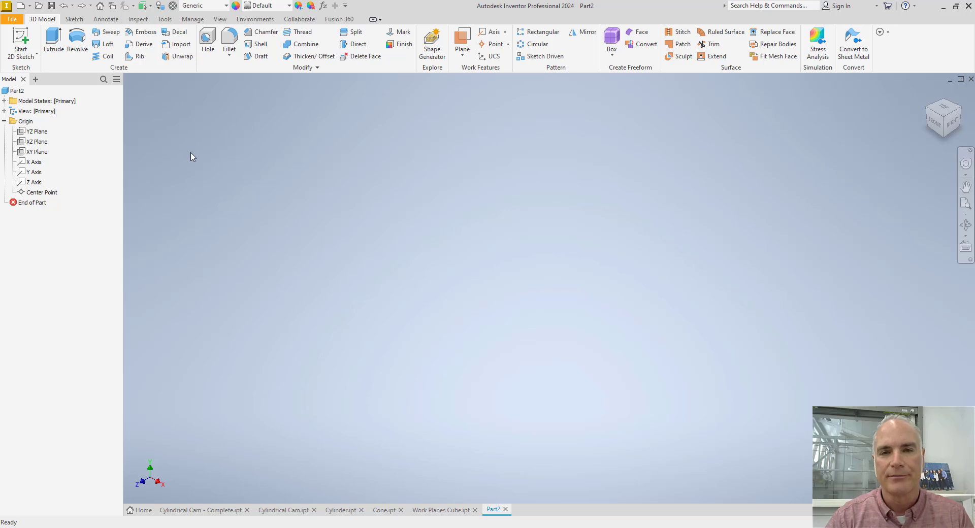
{"action": "left_click", "coordinate": [23, 40]}
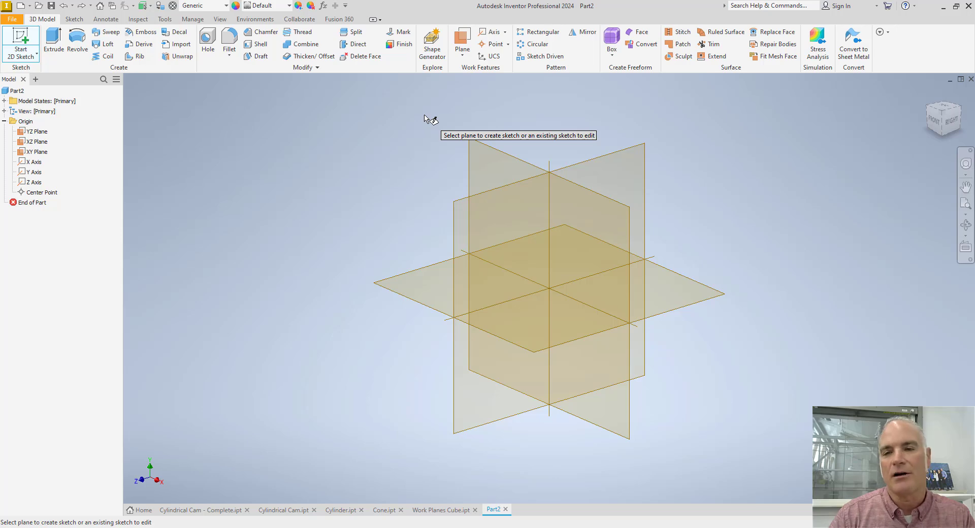
{"action": "key", "text": "Escape"}
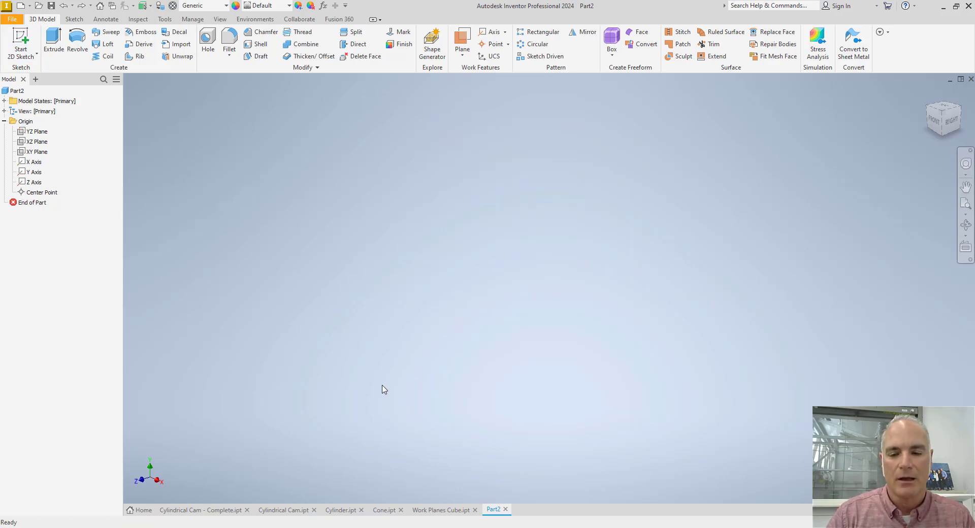
{"action": "left_click", "coordinate": [441, 509]}
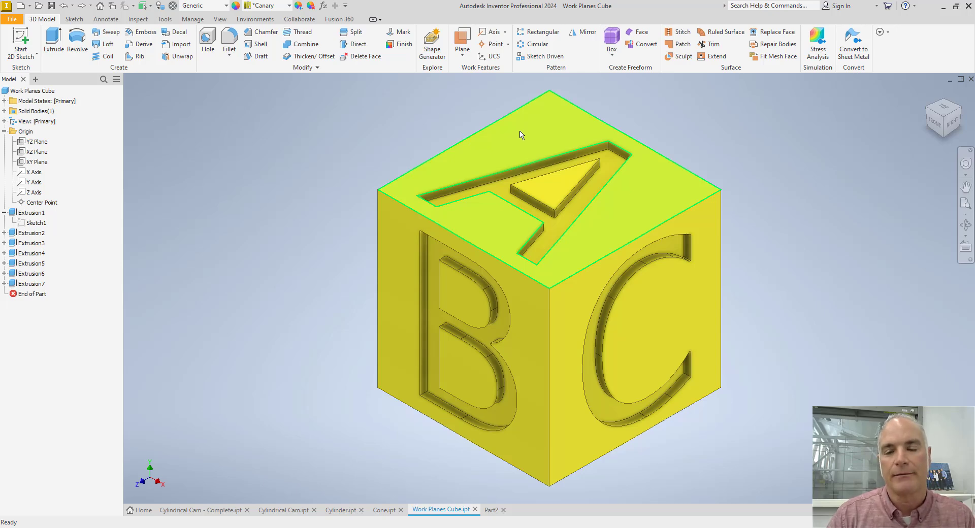
Create a work plane offset 0.5 in above the cube's top face with the letter A
{"action": "left_click", "coordinate": [462, 47]}
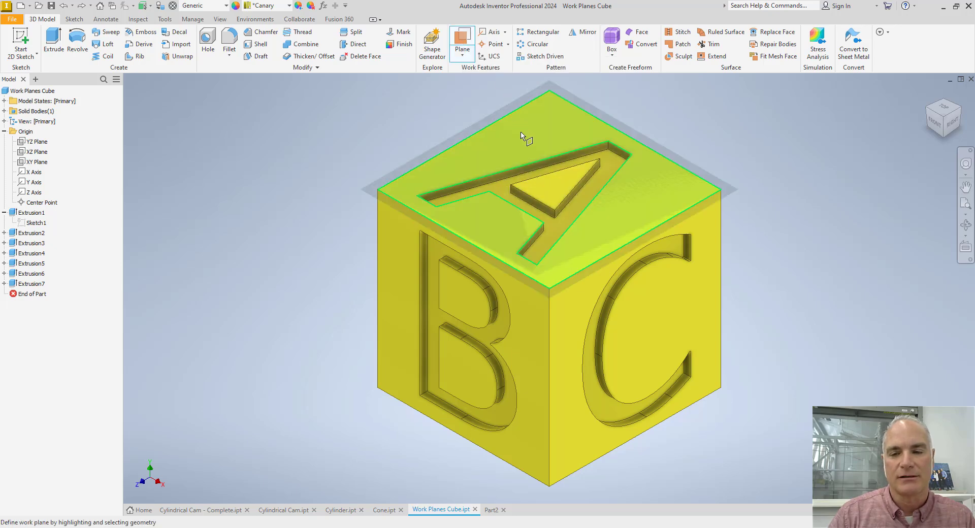
{"action": "left_click_drag", "start_coordinate": [522, 136], "coordinate": [522, 106]}
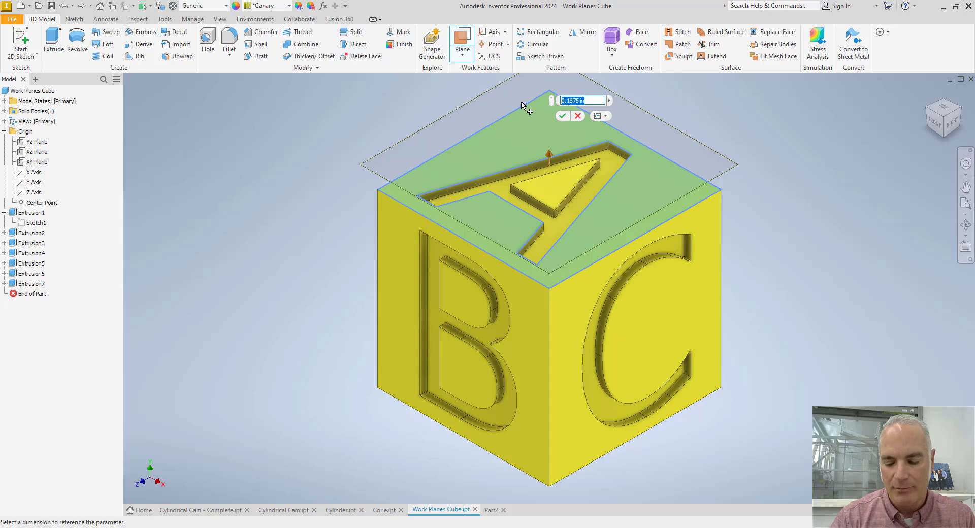
{"action": "type", "text": ".5"}
{"action": "key", "text": "Return"}
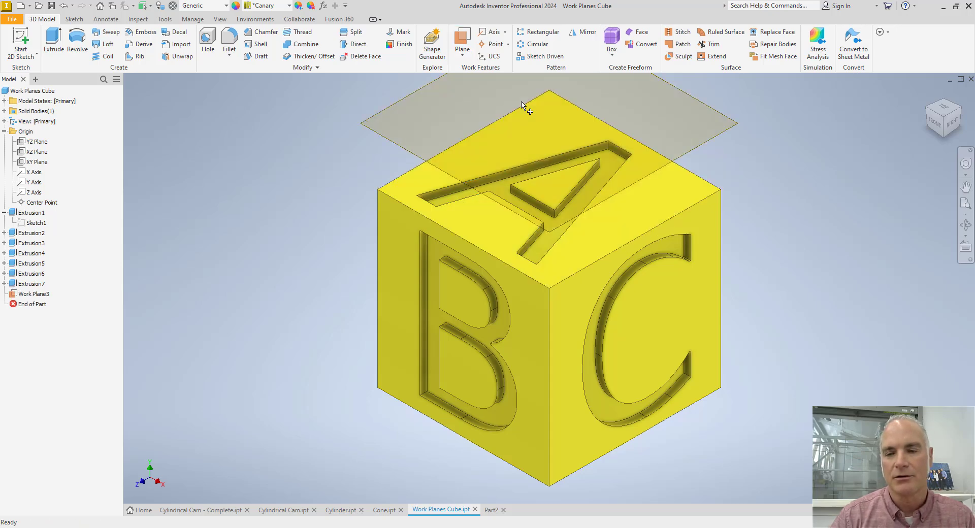
Inspect the offset work plane above the cube and undo its creation
{"action": "middle_click_drag", "start_coordinate": [776, 201], "coordinate": [740, 249]}
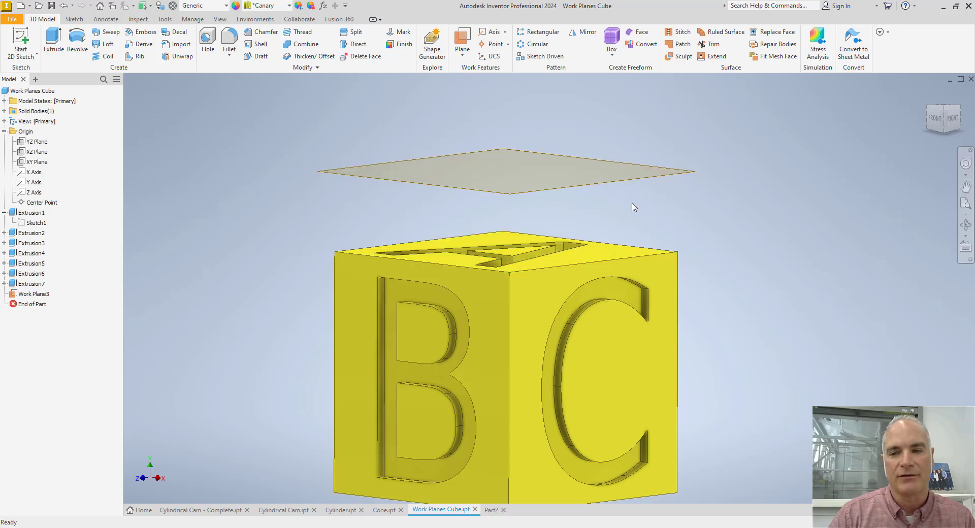
{"action": "key", "text": "F6"}
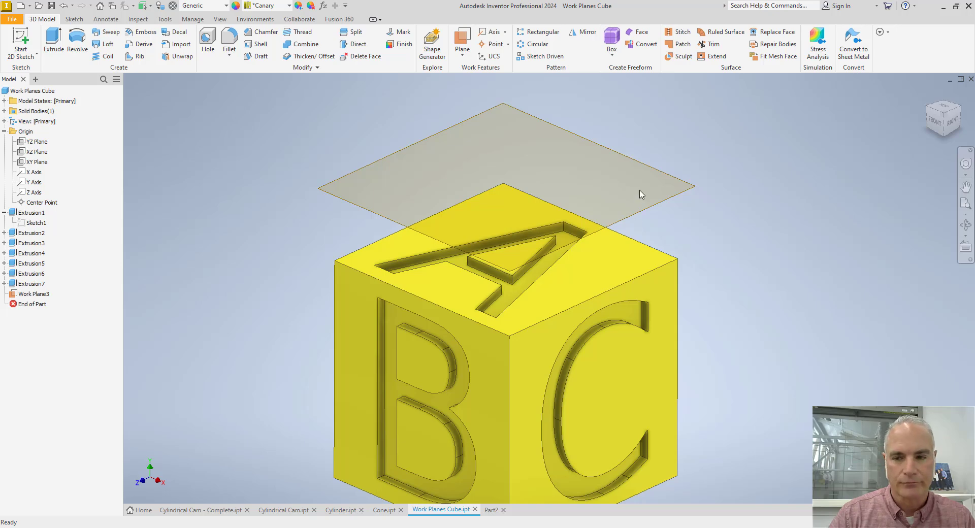
{"action": "key", "text": "ctrl+z"}
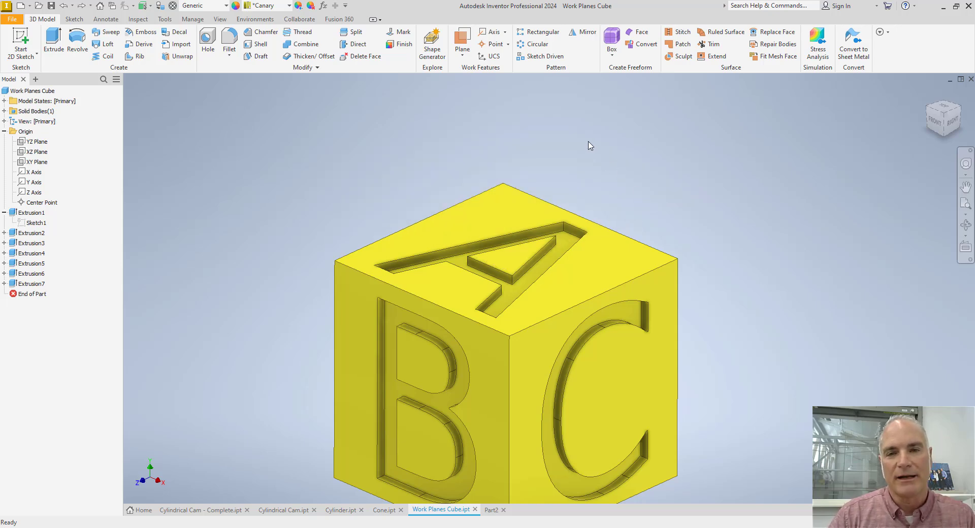
{"action": "middle_click_drag", "start_coordinate": [589, 143], "coordinate": [598, 124]}
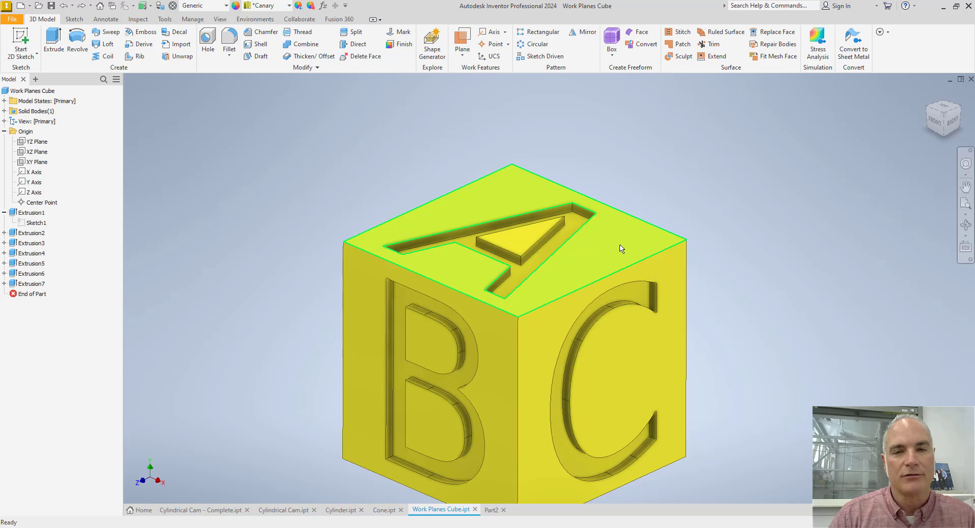
Create a work plane at -30 degrees to the letter A face, through the edge it shares with the letter C face
{"action": "left_click", "coordinate": [466, 40]}
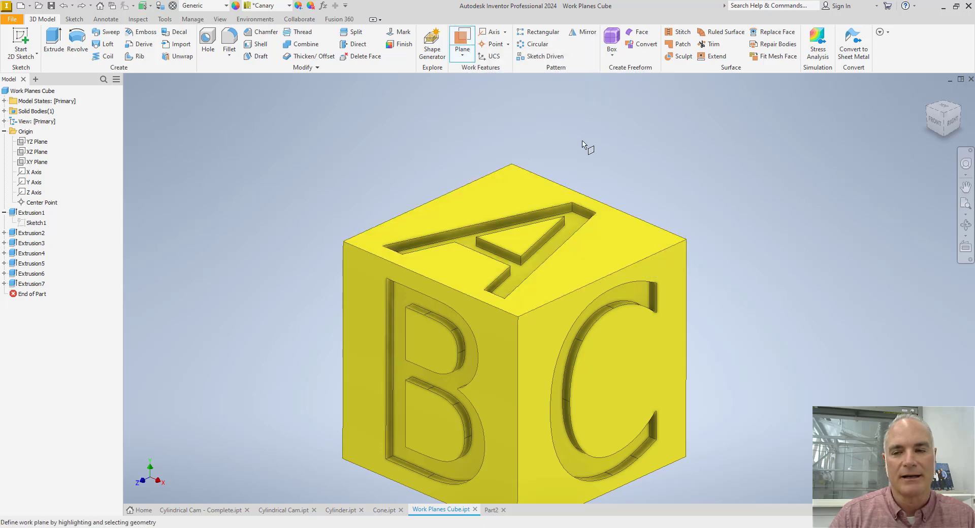
{"action": "left_click", "coordinate": [648, 260]}
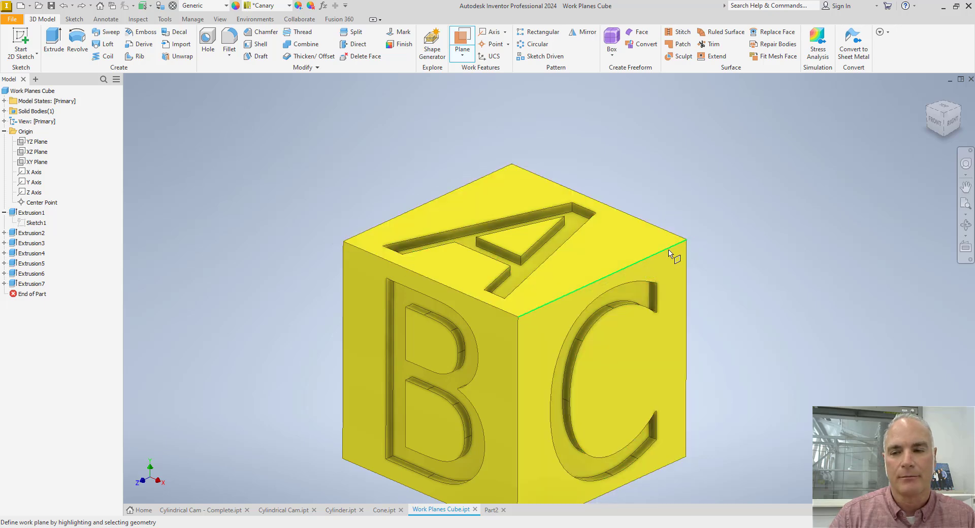
{"action": "left_click", "coordinate": [616, 238]}
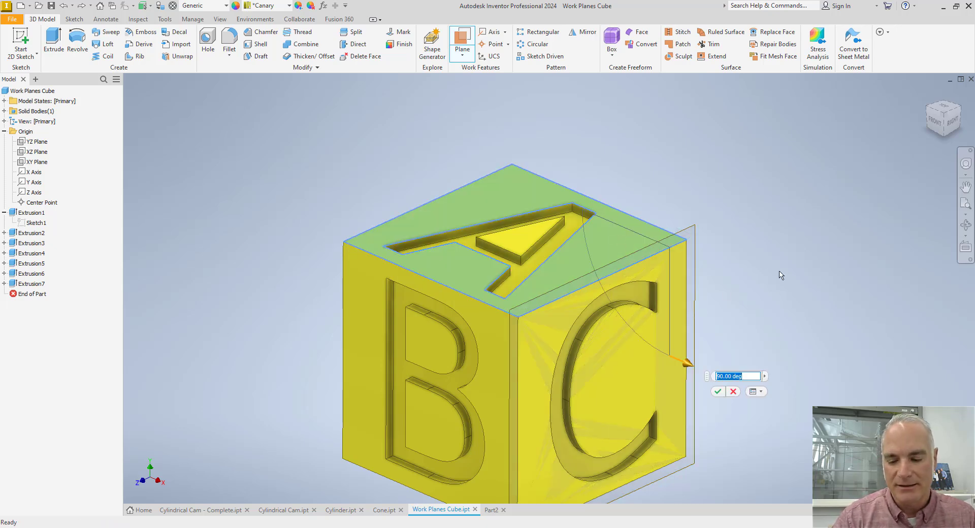
{"action": "type", "text": "-30"}
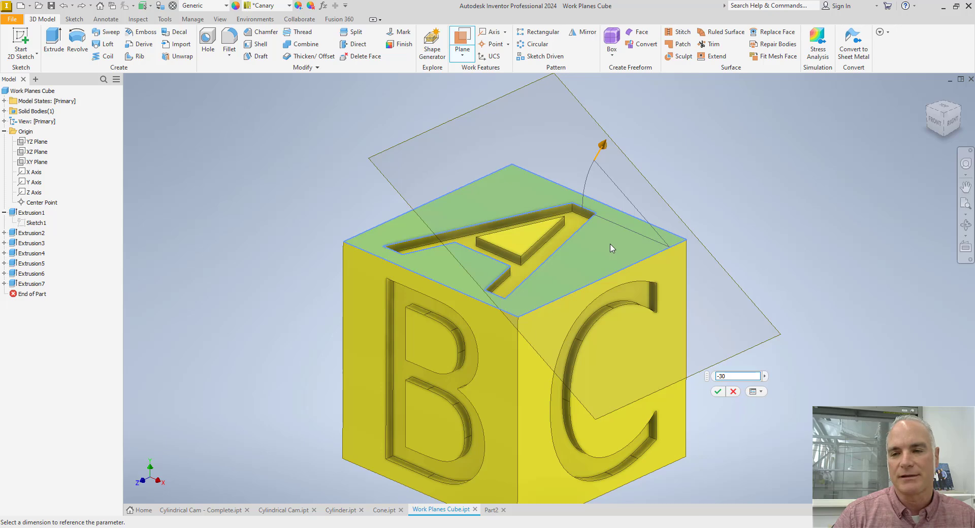
{"action": "key", "text": "Return"}
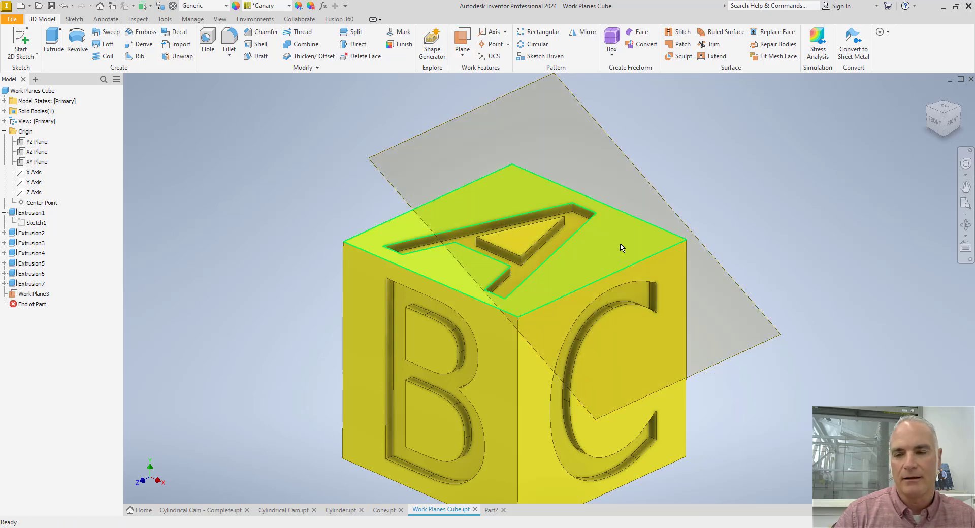
Inspect the angled work plane at the cube's edge and undo its creation
{"action": "mouse_move", "coordinate": [632, 244]}
{"action": "middle_mouse_down", "text": "shift"}
{"action": "mouse_move", "coordinate": [677, 233]}
{"action": "mouse_move", "coordinate": [640, 245]}
{"action": "middle_mouse_up", "text": "shift"}
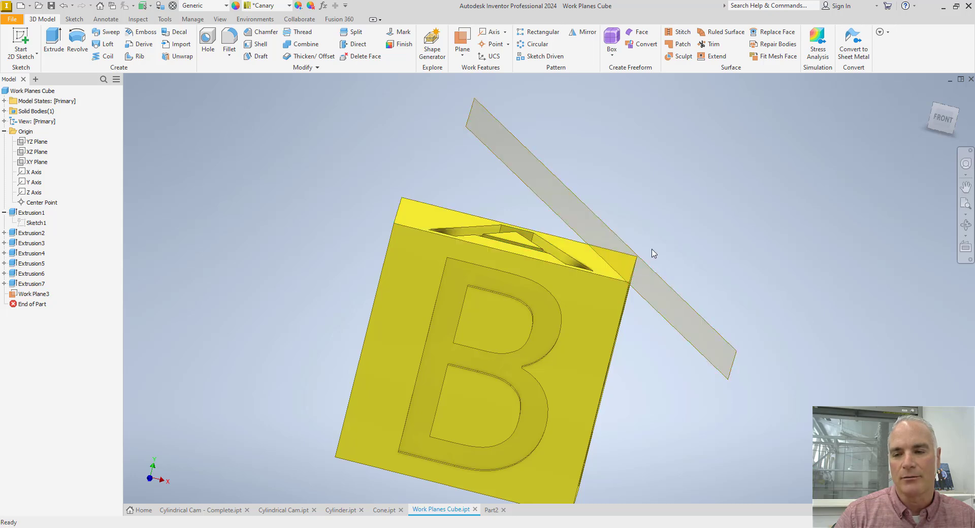
{"action": "key", "text": "F6"}
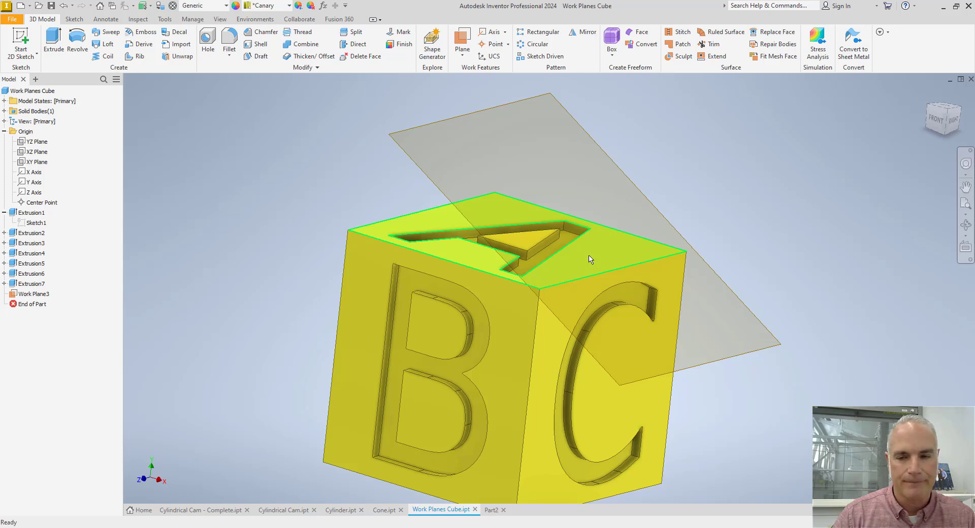
{"action": "key", "text": "ctrl+z"}
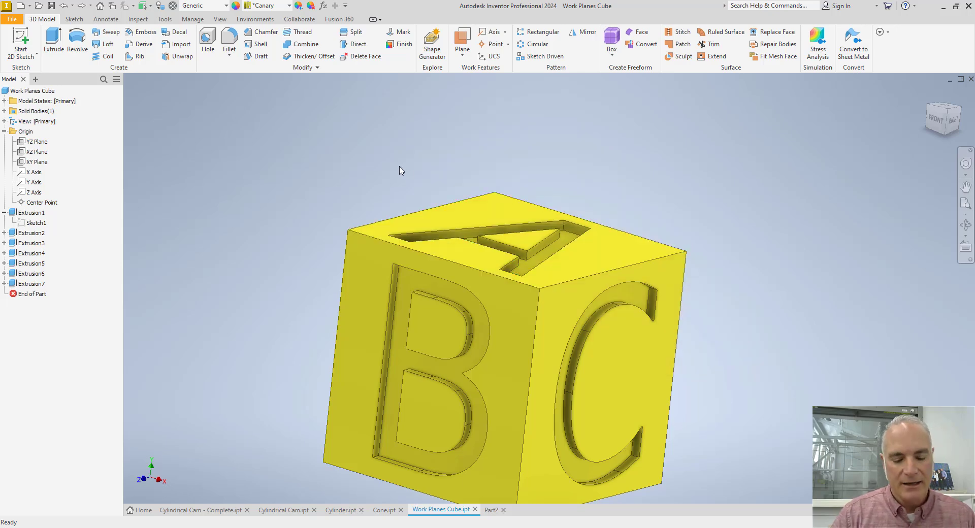
{"action": "middle_click_drag", "start_coordinate": [361, 163], "coordinate": [361, 176], "text": "shift"}
{"action": "key", "text": "F6"}
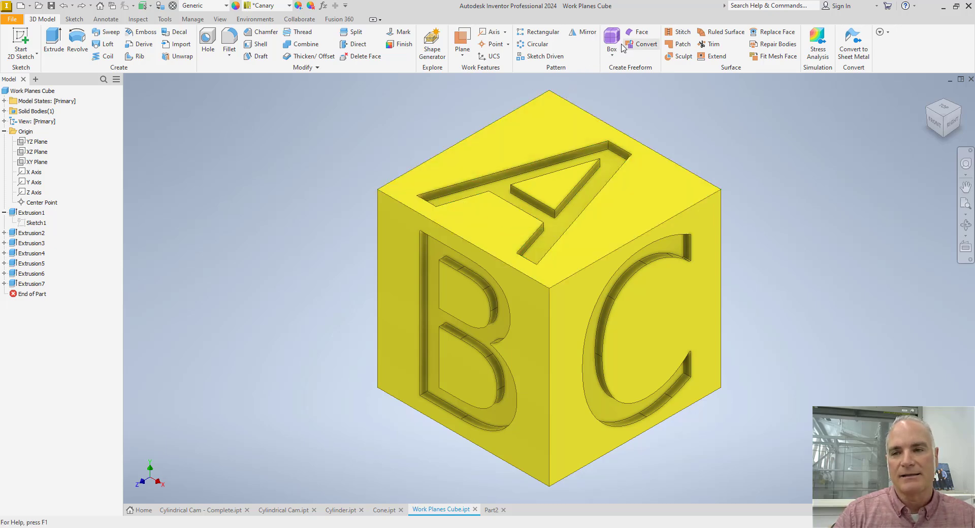
Create a work plane midway between the letter C face and the parallel face on the opposite side of the cube
{"action": "left_click", "coordinate": [462, 40]}
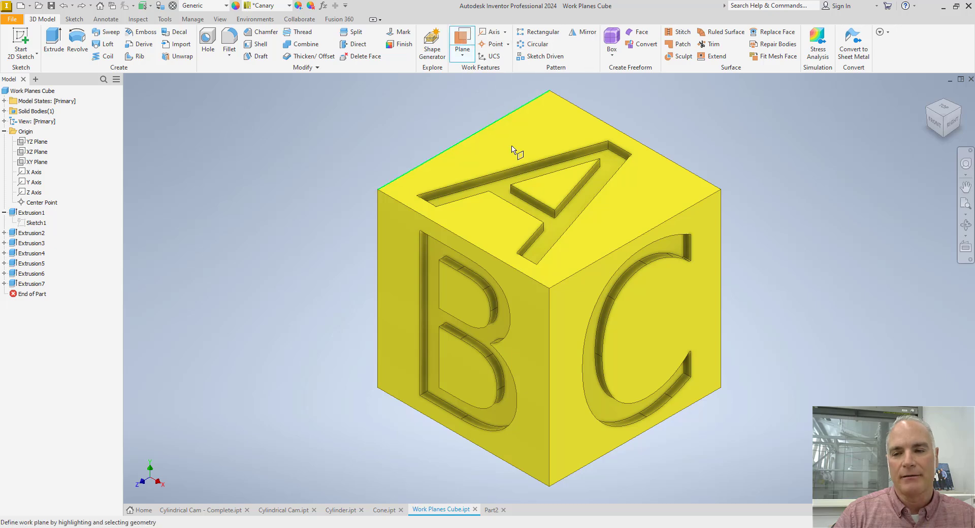
{"action": "left_click", "coordinate": [564, 301]}
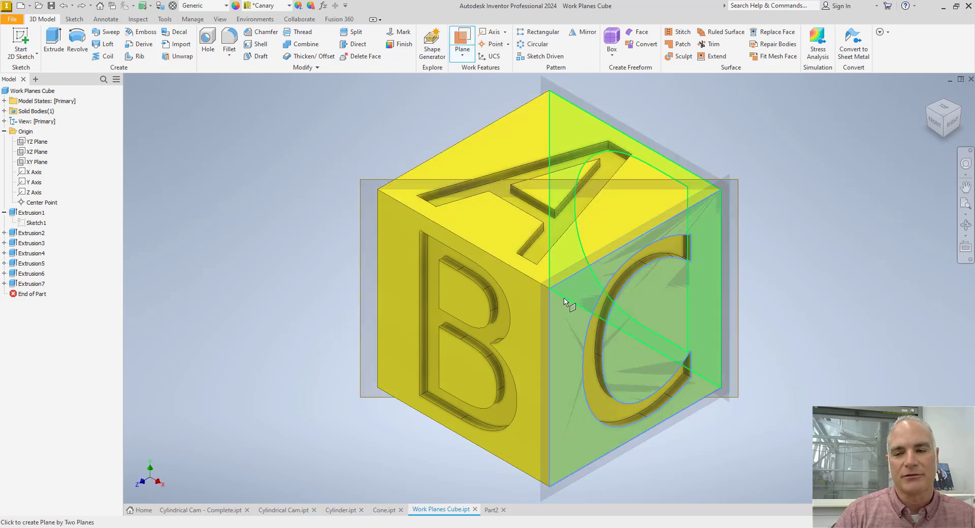
{"action": "middle_click_drag", "start_coordinate": [205, 173], "coordinate": [236, 222], "text": "shift"}
{"action": "left_click", "coordinate": [417, 274]}
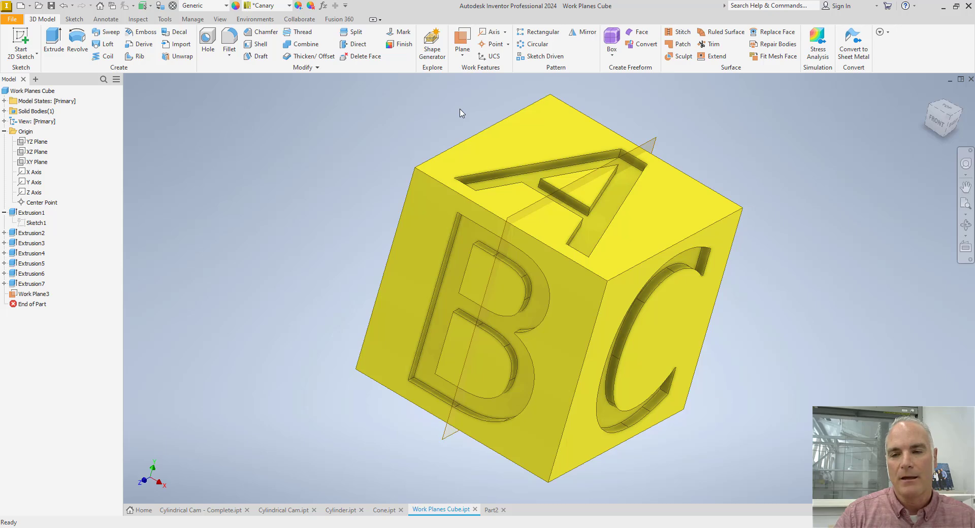
{"action": "key", "text": "F6"}
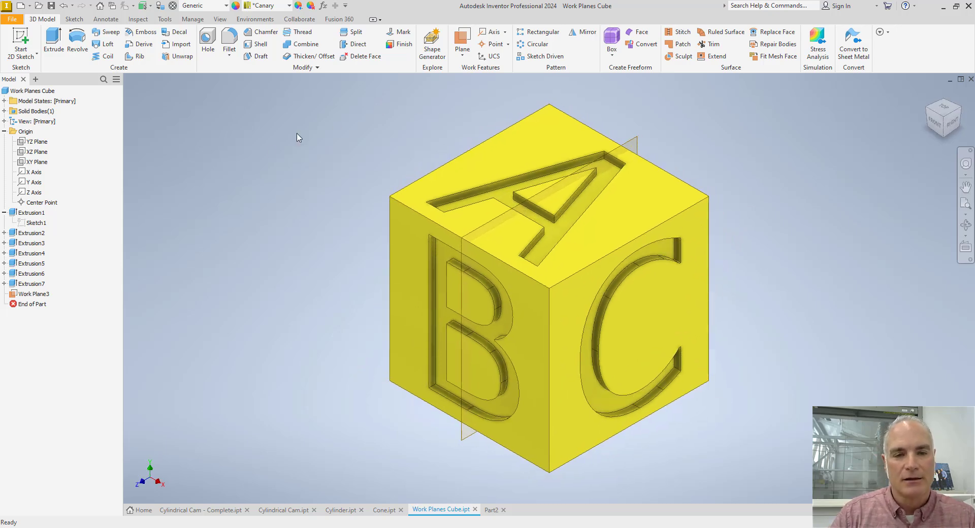
Edit Sketch1 of Extrusion1, setting the square's horizontal dimension to 2.5 in, and finish the sketch
{"action": "double_click", "coordinate": [35, 223]}
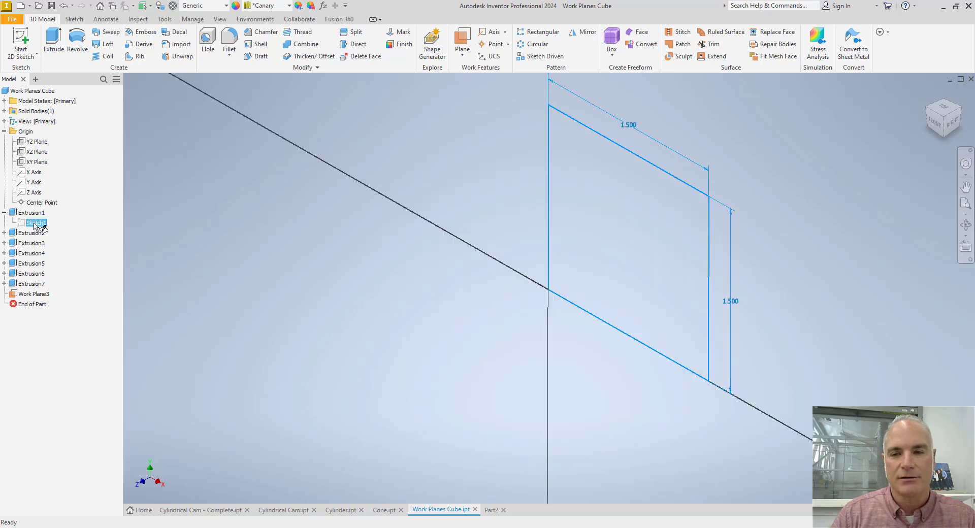
{"action": "double_click", "coordinate": [529, 164]}
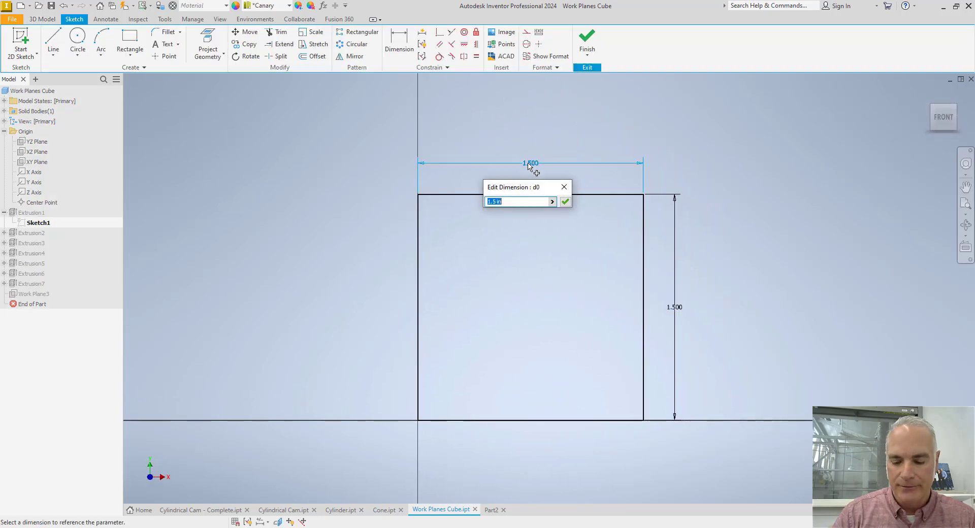
{"action": "type", "text": "2.5"}
{"action": "key", "text": "Return"}
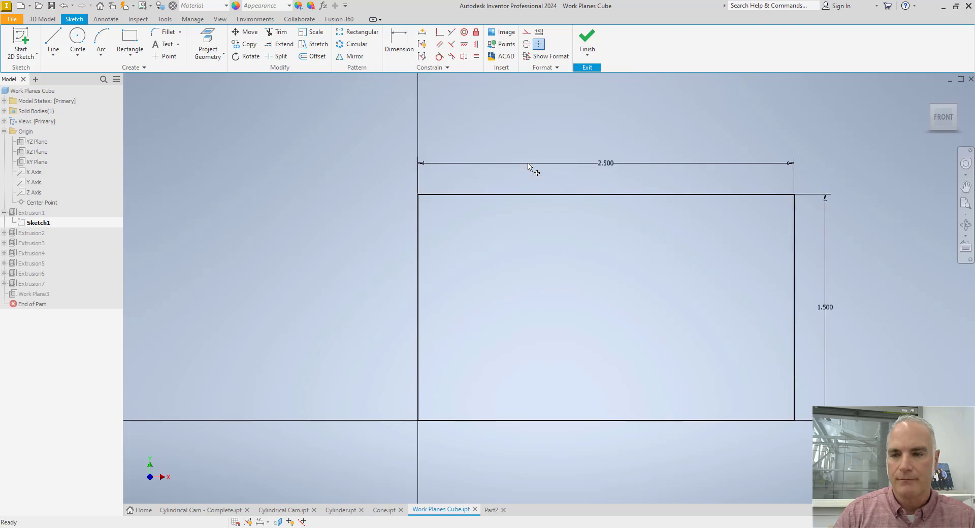
{"action": "left_click", "coordinate": [587, 47]}
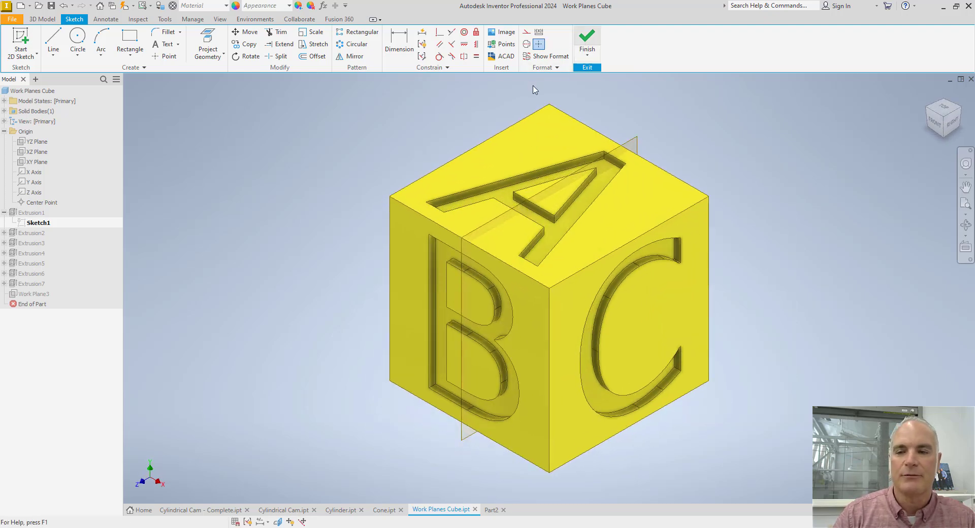
Delete the work plane midway between the letter C face and its opposite face
{"action": "middle_click_drag", "start_coordinate": [734, 160], "coordinate": [682, 143]}
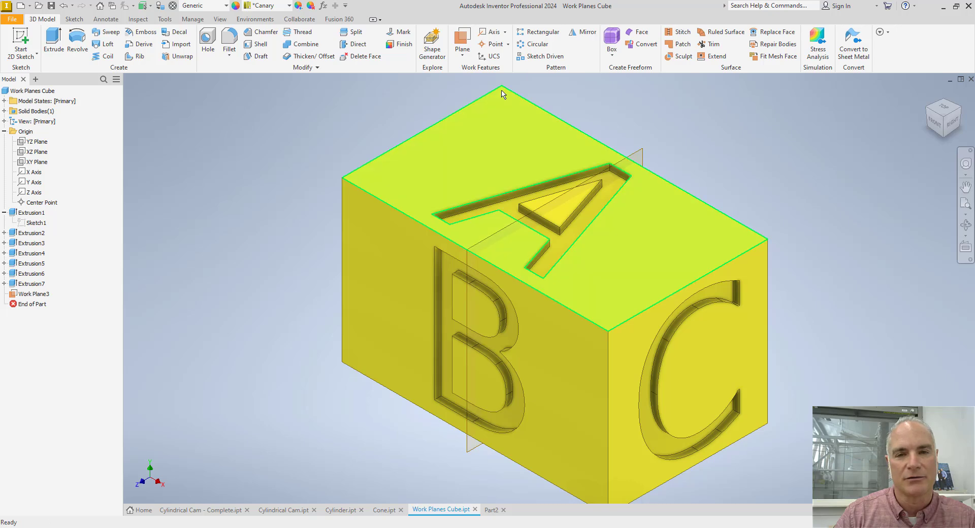
{"action": "left_click", "coordinate": [641, 152]}
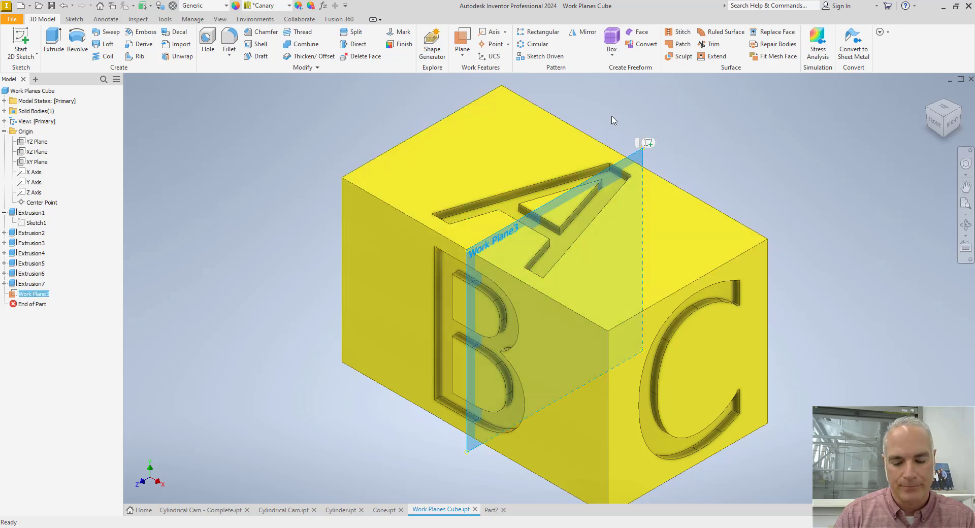
{"action": "key", "text": "Delete"}
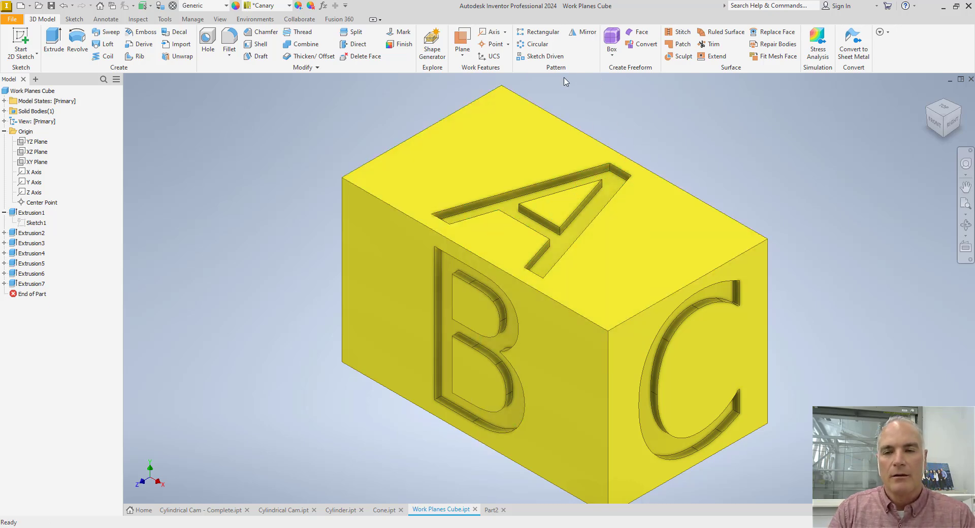
Create a work plane bisecting the angle between the adjacent letter C and letter B faces of the block
{"action": "left_click", "coordinate": [459, 41]}
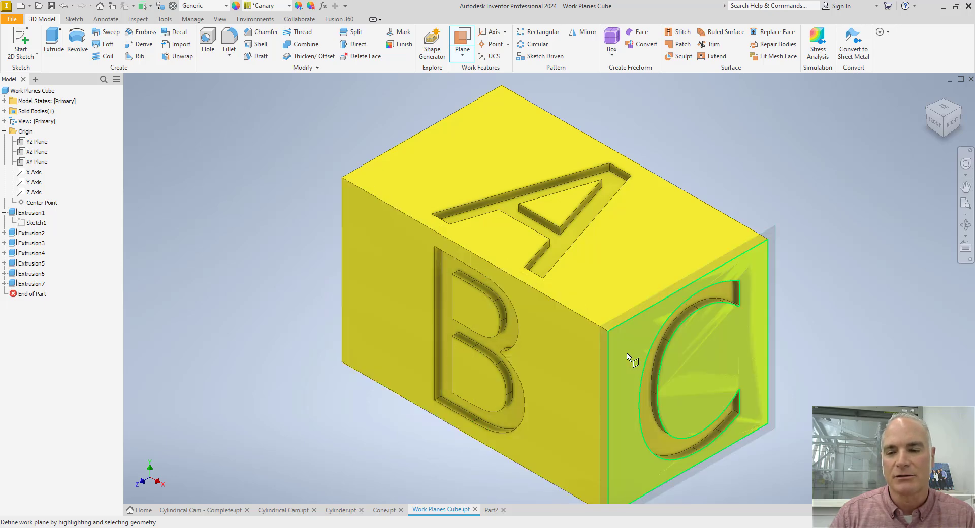
{"action": "left_click", "coordinate": [628, 356]}
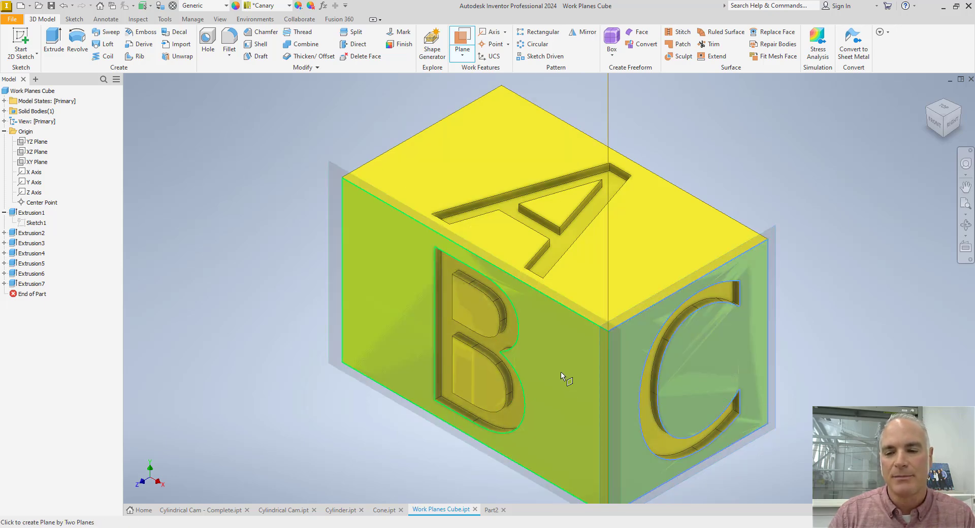
{"action": "left_click", "coordinate": [564, 379]}
{"action": "middle_click_drag", "start_coordinate": [757, 220], "coordinate": [731, 218], "text": "shift"}
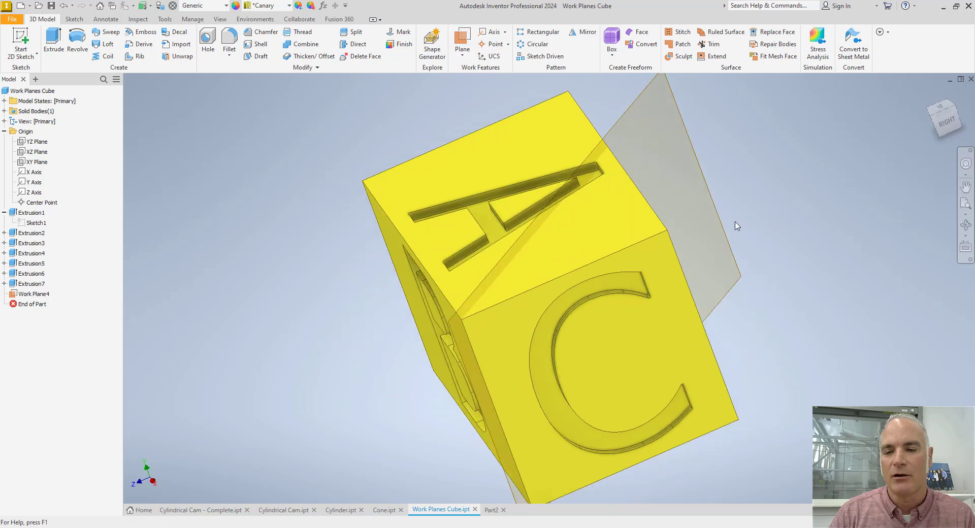
In Cylinder.ipt, create a work plane parallel to the YZ Plane and tangent to the cylinder's outer face
{"action": "mouse_move", "coordinate": [759, 323]}
{"action": "middle_mouse_down", "text": "shift"}
{"action": "mouse_move", "coordinate": [777, 343]}
{"action": "mouse_move", "coordinate": [754, 320]}
{"action": "mouse_move", "coordinate": [812, 341]}
{"action": "middle_mouse_up", "text": "shift"}
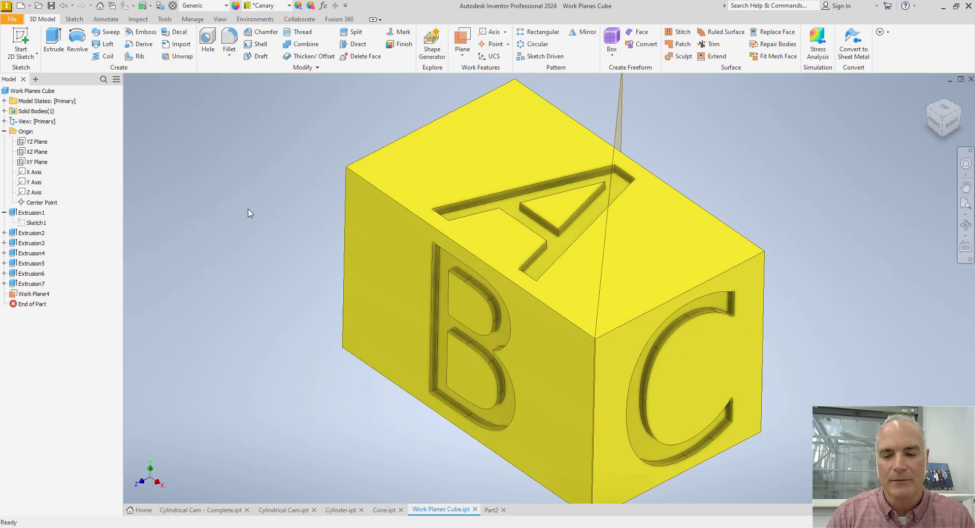
{"action": "left_click", "coordinate": [341, 510]}
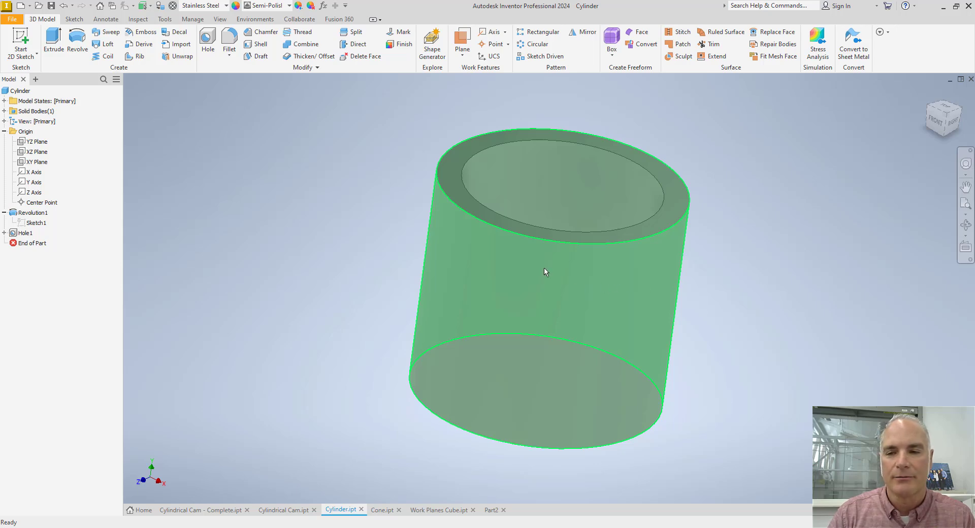
{"action": "left_click", "coordinate": [208, 42]}
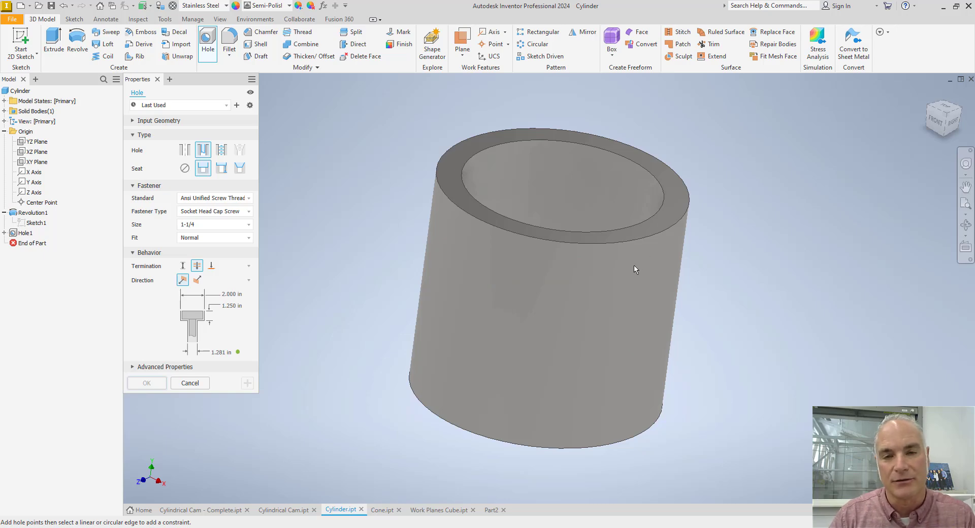
{"action": "key", "text": "Escape"}
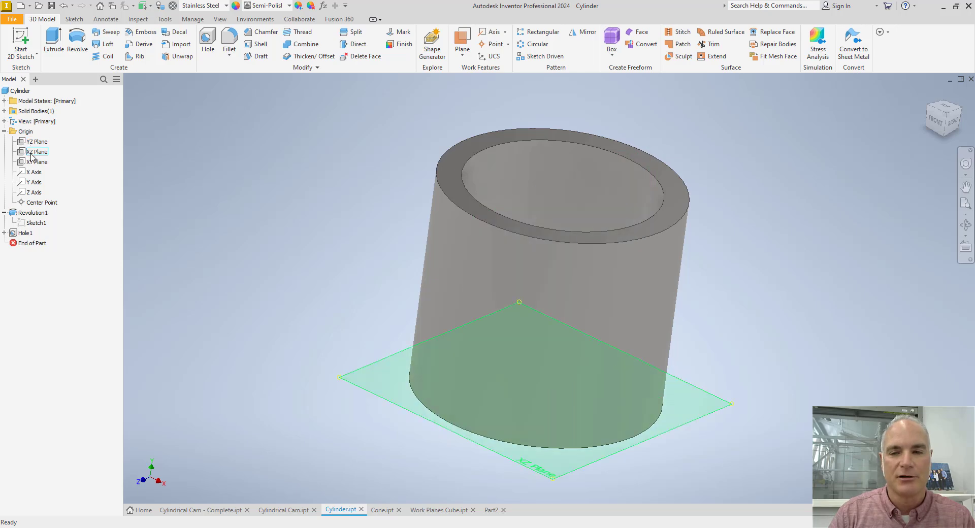
{"action": "left_click", "coordinate": [461, 39]}
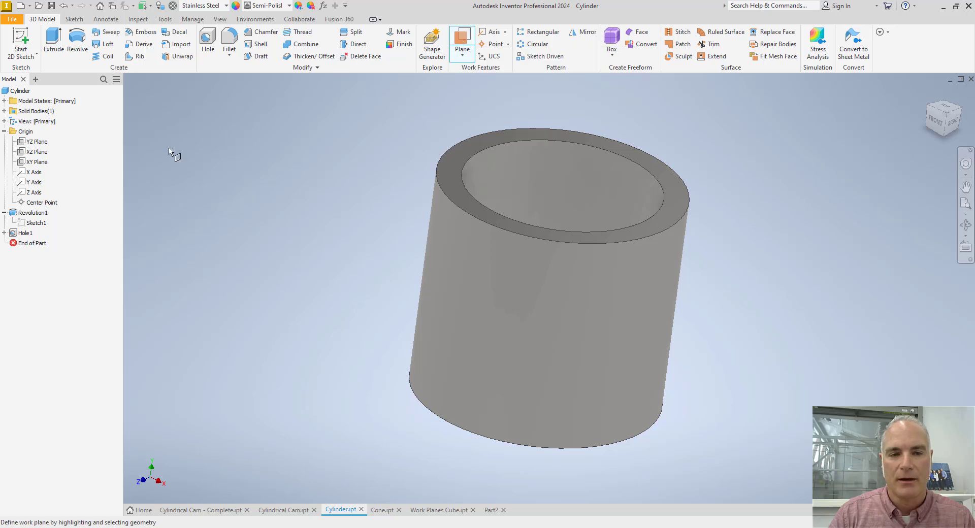
{"action": "left_click", "coordinate": [45, 146]}
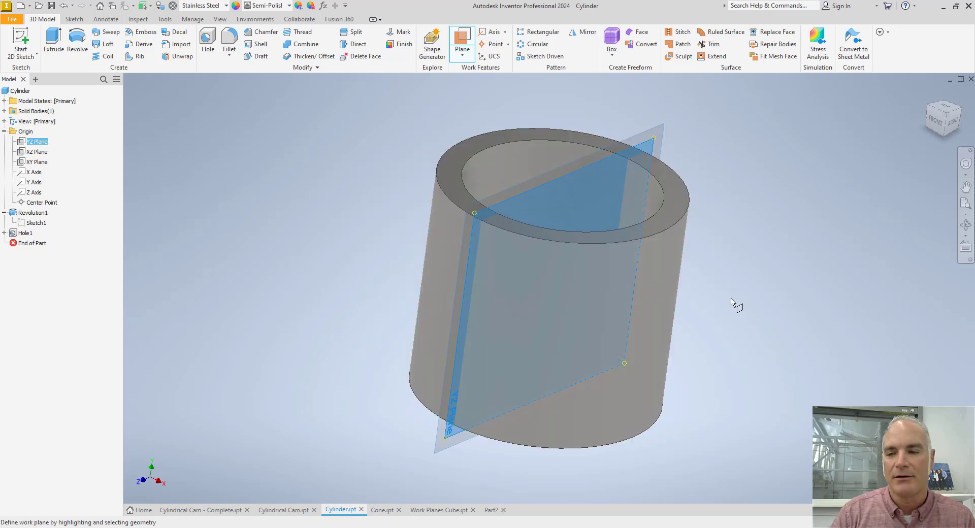
{"action": "left_click", "coordinate": [678, 293]}
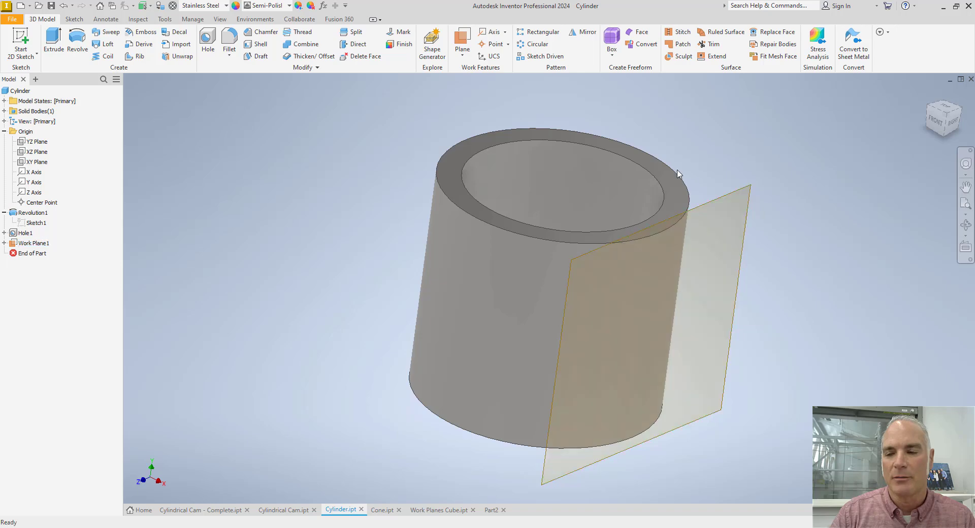
{"action": "middle_click_drag", "start_coordinate": [709, 167], "coordinate": [710, 190], "text": "shift"}
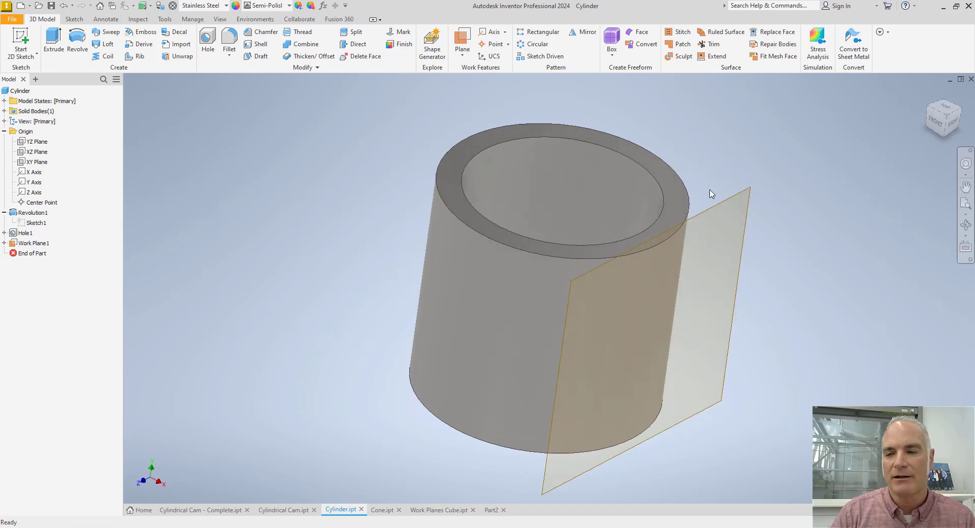
{"action": "mouse_move", "coordinate": [740, 245]}
{"action": "middle_mouse_down", "text": "shift"}
{"action": "mouse_move", "coordinate": [803, 241]}
{"action": "mouse_move", "coordinate": [760, 231]}
{"action": "mouse_move", "coordinate": [736, 241]}
{"action": "middle_mouse_up", "text": "shift"}
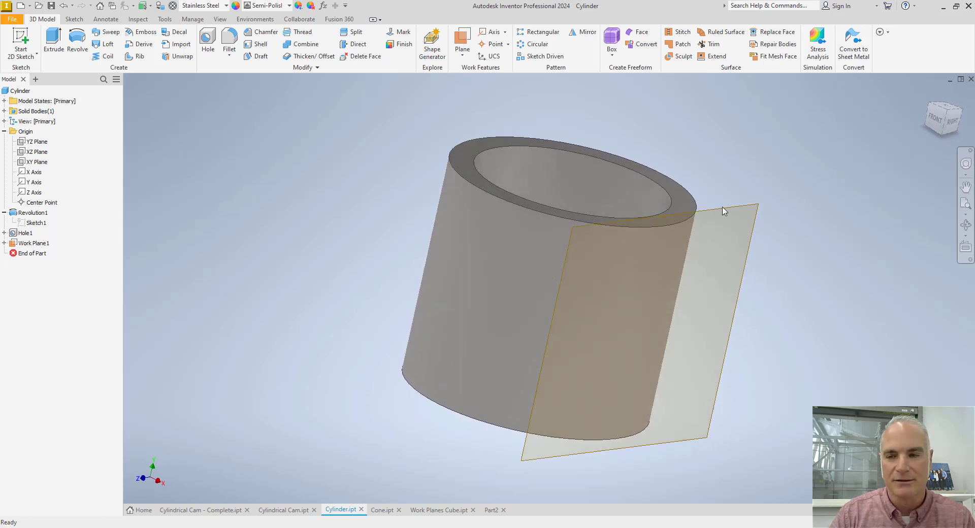
{"action": "key", "text": "F6"}
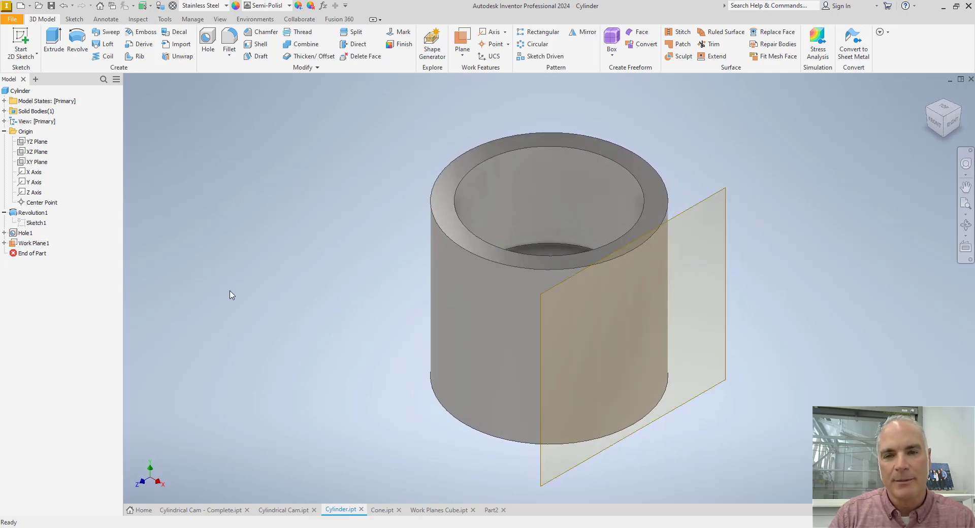
Switch to the Cone.ipt part
{"action": "left_click", "coordinate": [383, 510]}
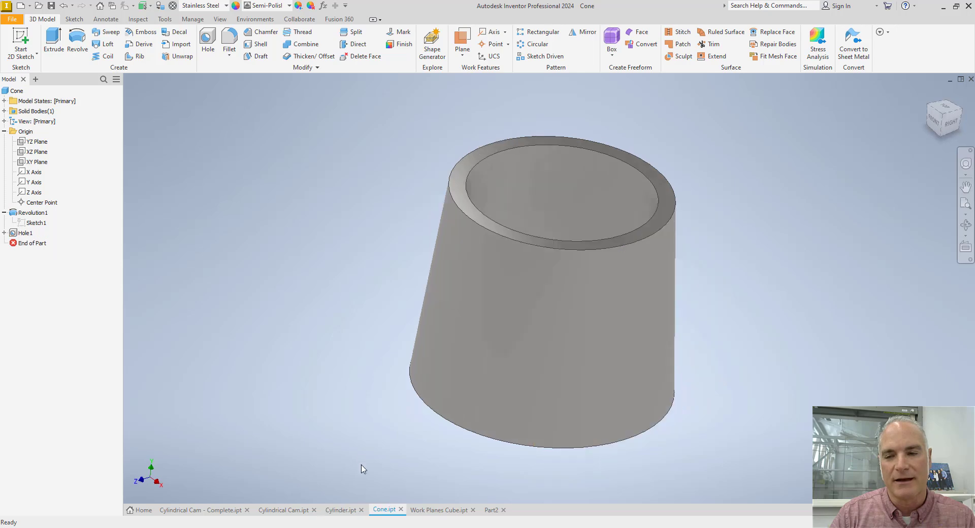
{"action": "key", "text": "F6"}
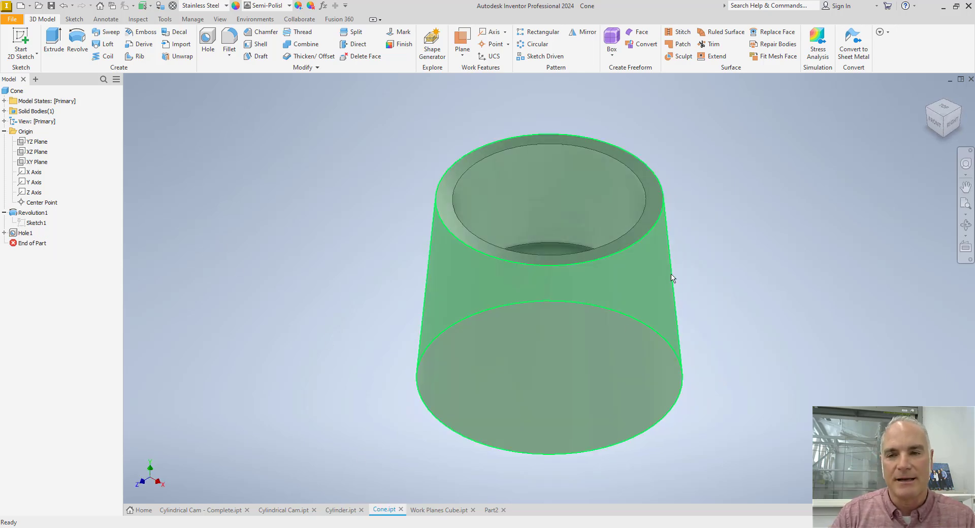
{"action": "left_click", "coordinate": [464, 41]}
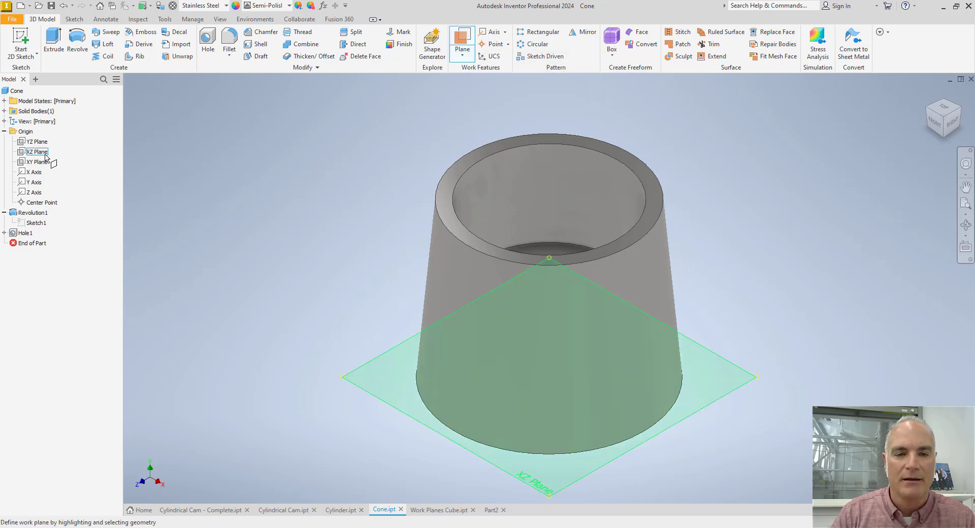
{"action": "left_click", "coordinate": [35, 142]}
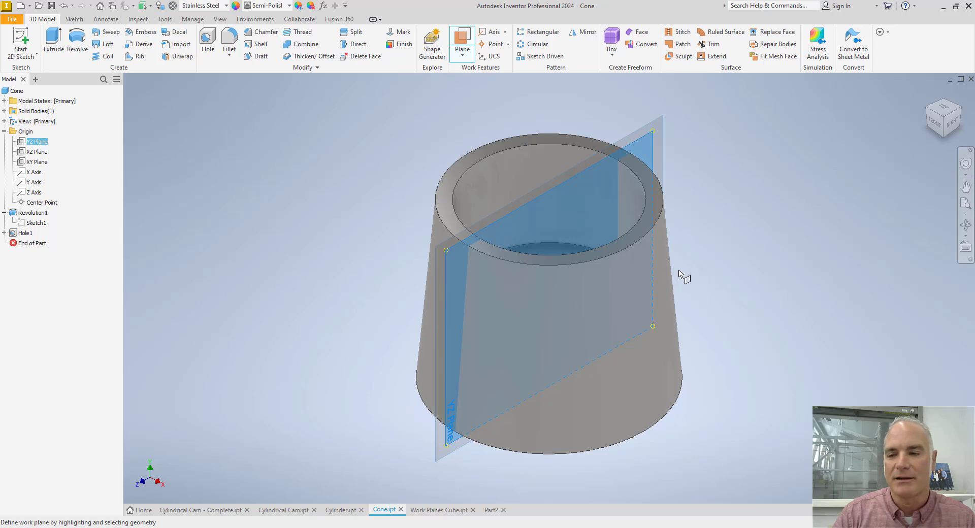
{"action": "key", "text": "Escape"}
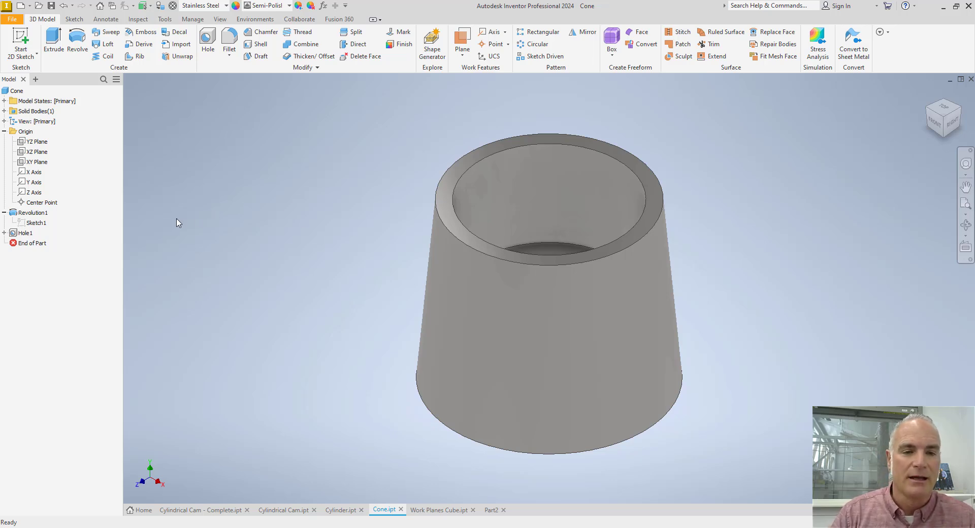
Show Sketch1 of Revolution1 and create a work plane through its slanted line, tangent to the cone's outer face
{"action": "right_click", "coordinate": [37, 223]}
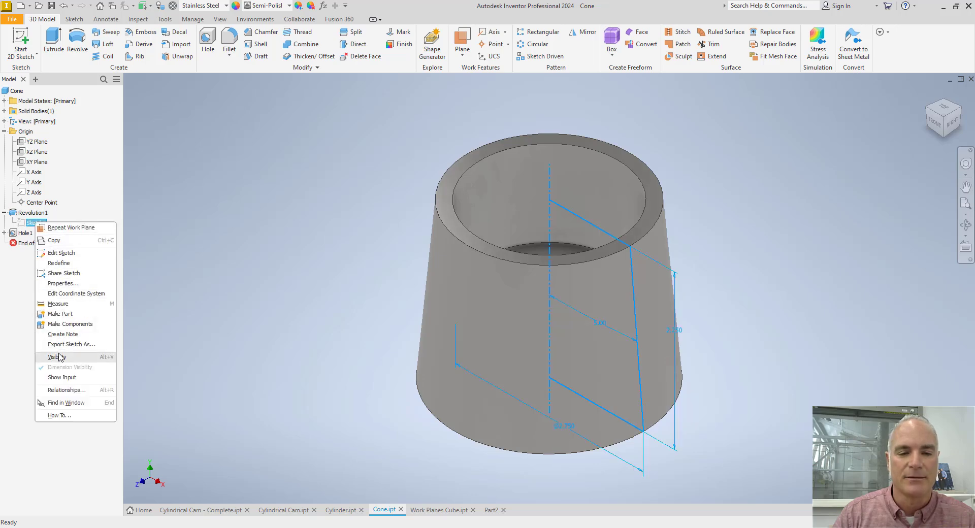
{"action": "left_click", "coordinate": [60, 358]}
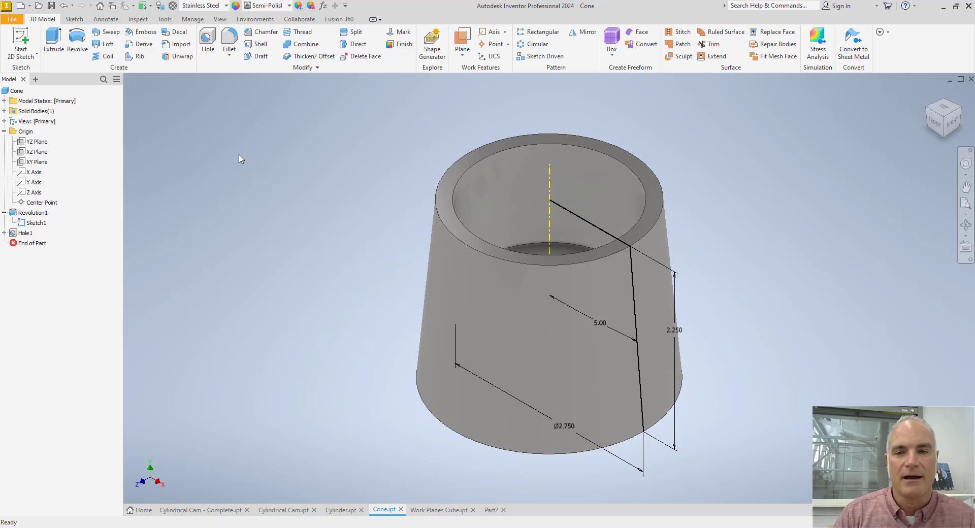
{"action": "left_click", "coordinate": [462, 41]}
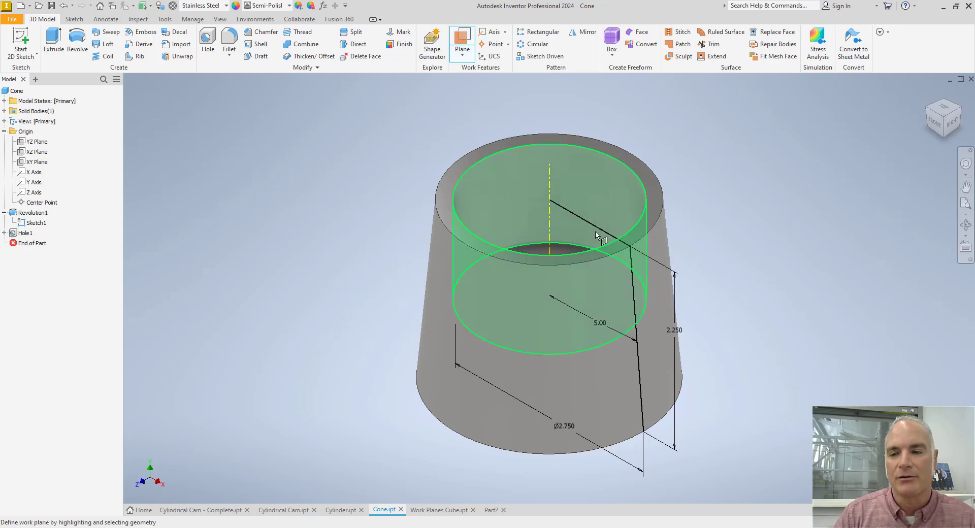
{"action": "left_click", "coordinate": [635, 290]}
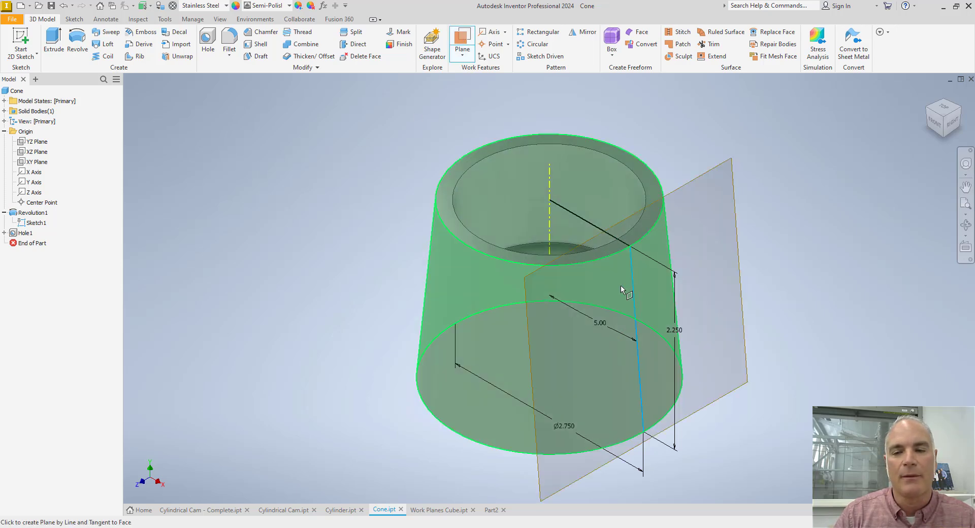
{"action": "left_click", "coordinate": [621, 288]}
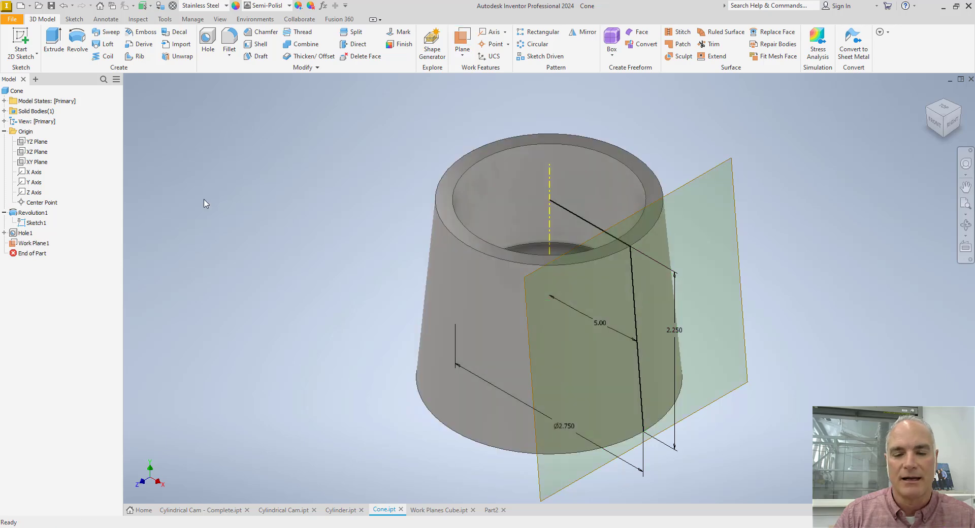
{"action": "middle_click_drag", "start_coordinate": [183, 201], "coordinate": [157, 181], "text": "shift"}
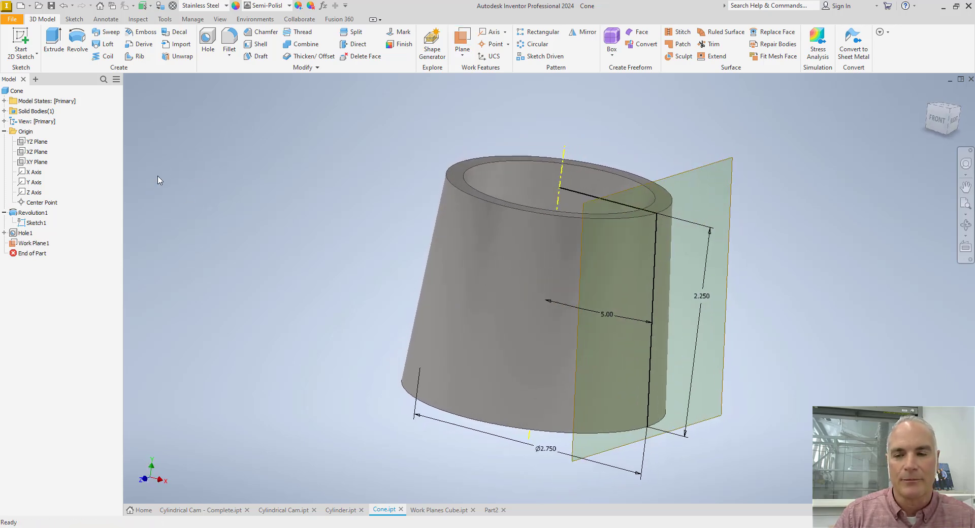
Hide Sketch1 of Revolution1 and review the available work plane types
{"action": "right_click", "coordinate": [27, 227]}
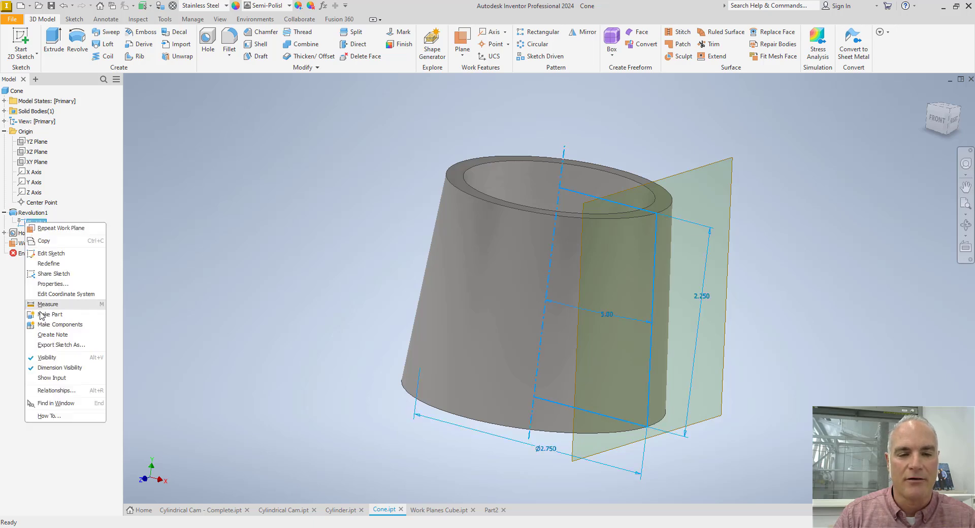
{"action": "left_click", "coordinate": [47, 358]}
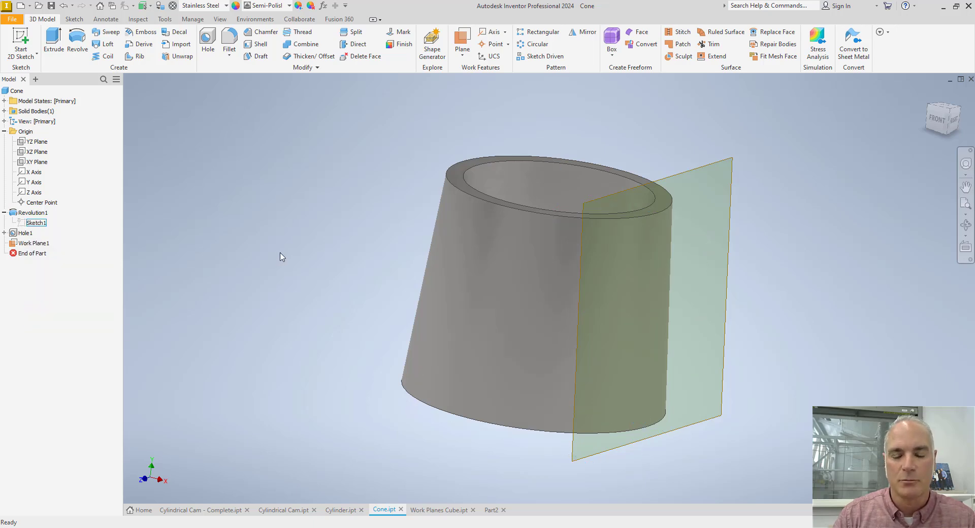
{"action": "key", "text": "F6"}
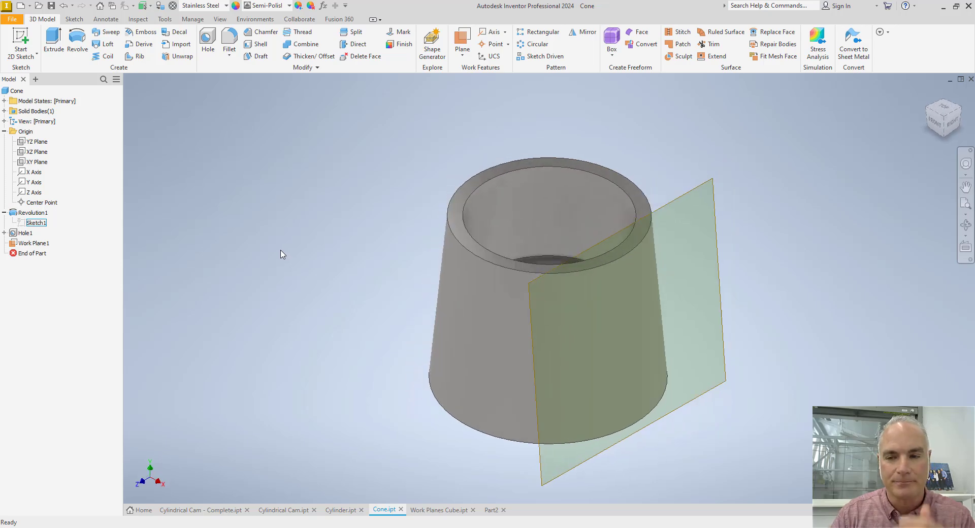
{"action": "left_click", "coordinate": [461, 59]}
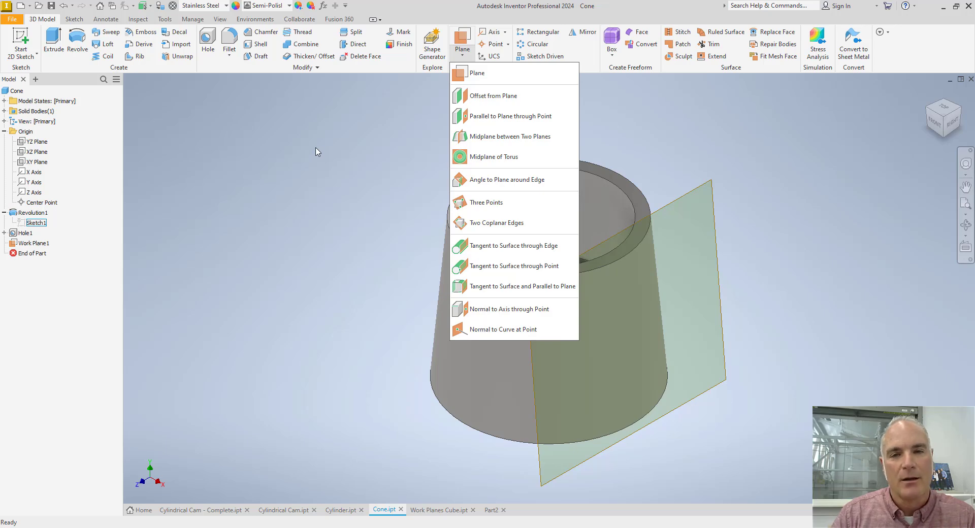
{"action": "key", "text": "Escape"}
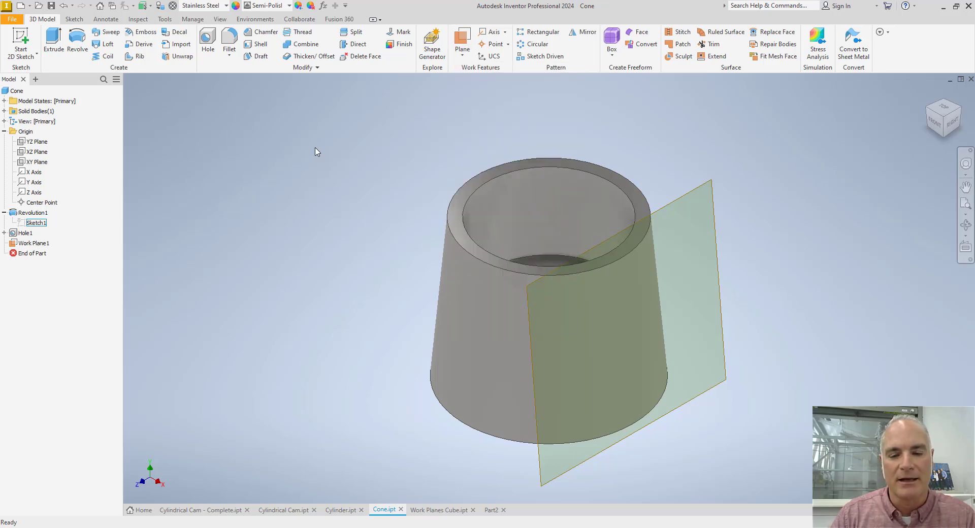
Switch to Cylindrical Cam - Complete.ipt and examine the finished cam's sloped rim from the front and from above
{"action": "left_click", "coordinate": [210, 510]}
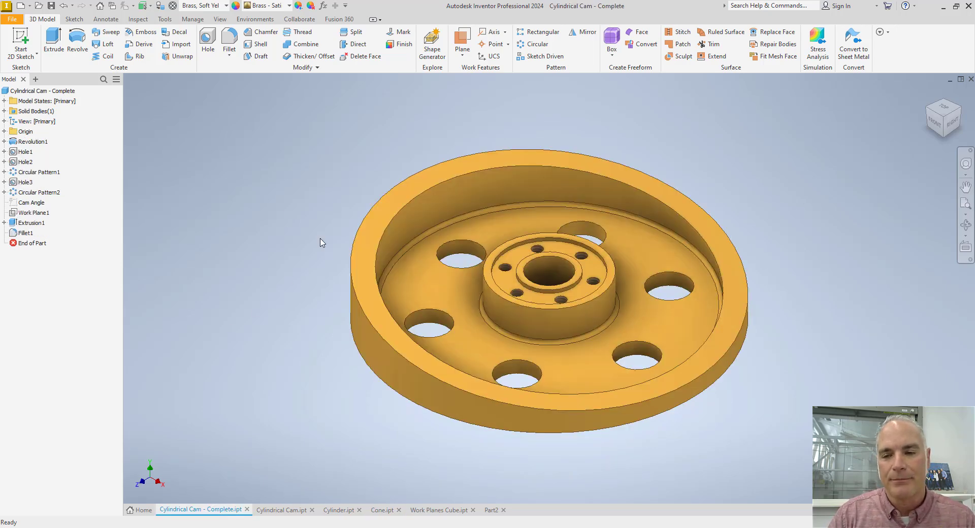
{"action": "left_click", "coordinate": [934, 124]}
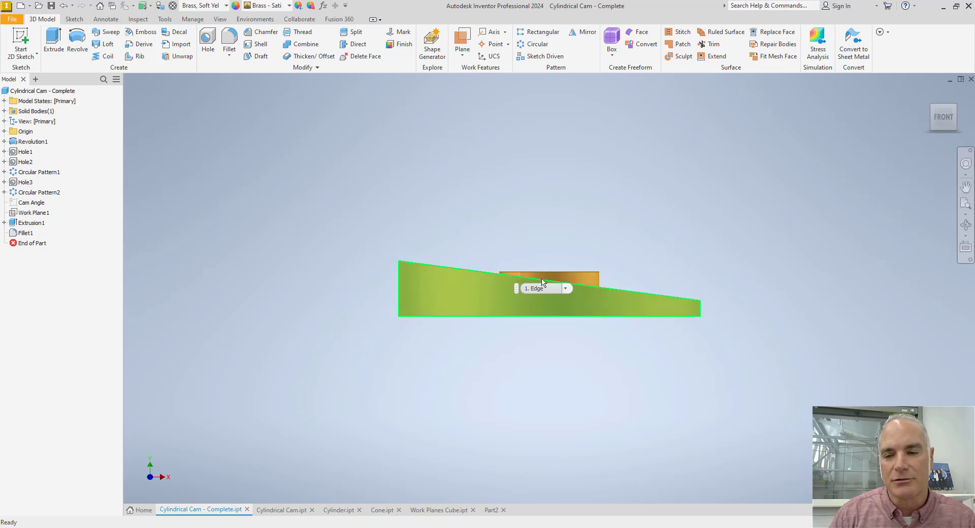
{"action": "middle_click_drag", "start_coordinate": [575, 244], "coordinate": [561, 250], "text": "shift"}
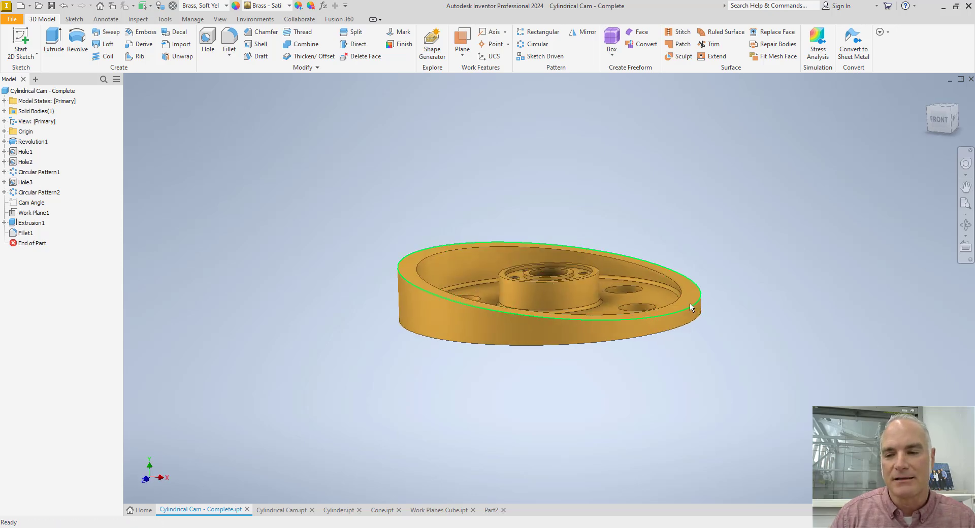
{"action": "middle_click_drag", "start_coordinate": [684, 315], "coordinate": [681, 335], "text": "shift"}
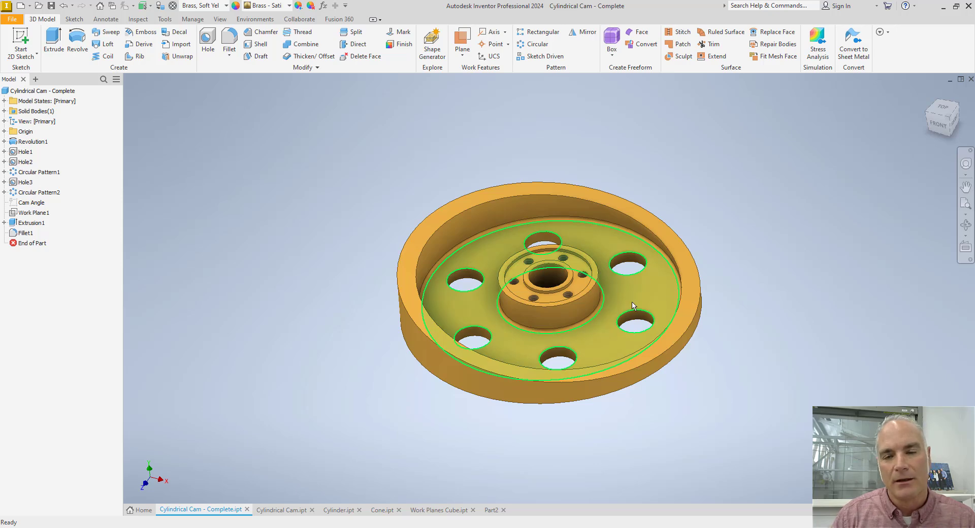
In Cylindrical Cam.ipt, start a sketch on the XY Plane and slice the graphics at the sketch plane
{"action": "left_click", "coordinate": [284, 509]}
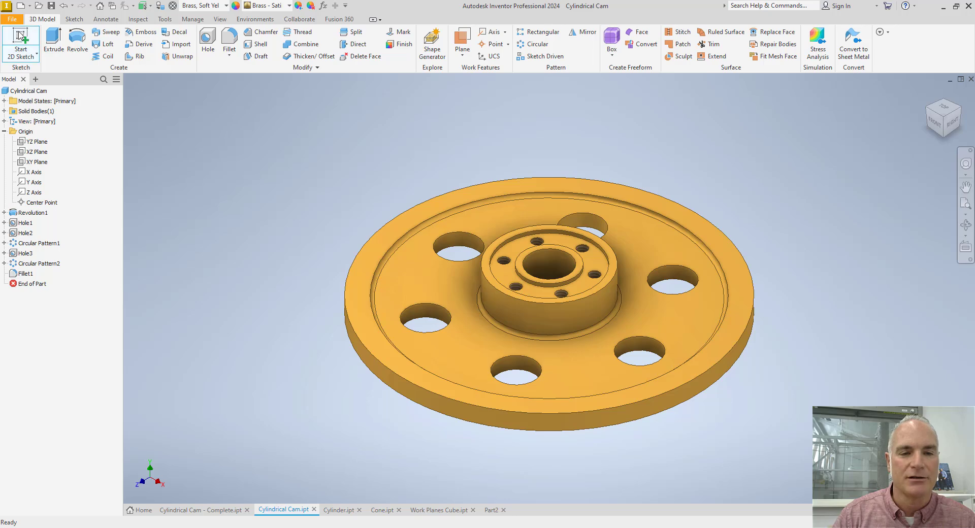
{"action": "left_click", "coordinate": [20, 36]}
{"action": "left_click", "coordinate": [38, 162]}
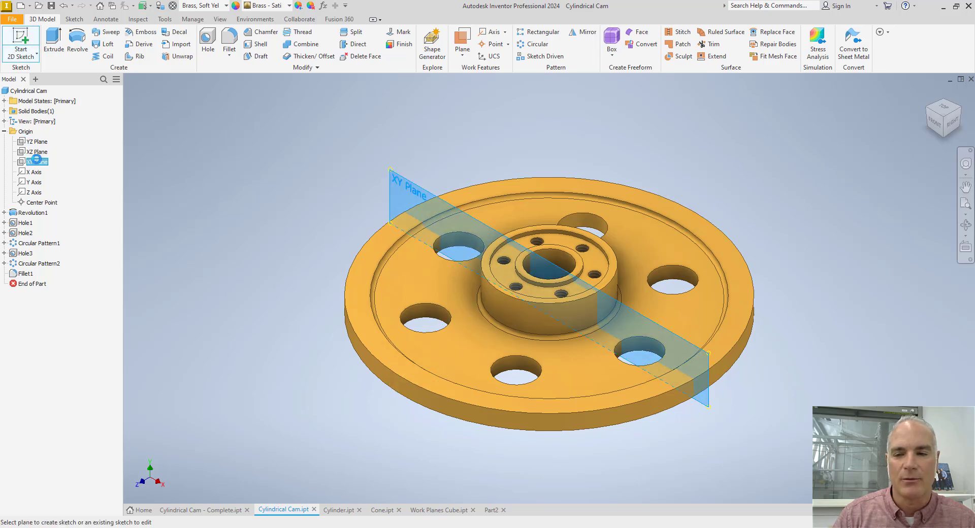
{"action": "key", "text": "F7"}
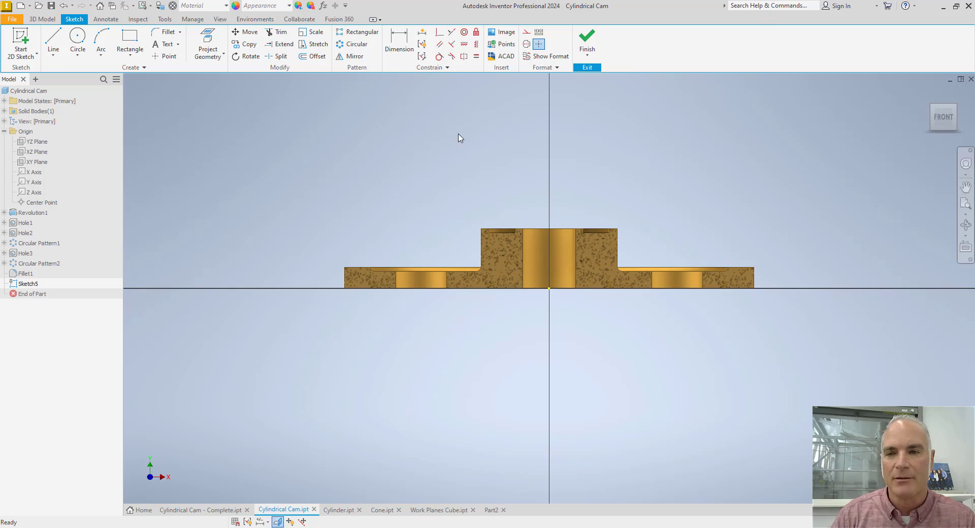
Turn on construction format and project the cam's bottom edge and its right outer rim edge into the sketch
{"action": "left_click", "coordinate": [526, 33]}
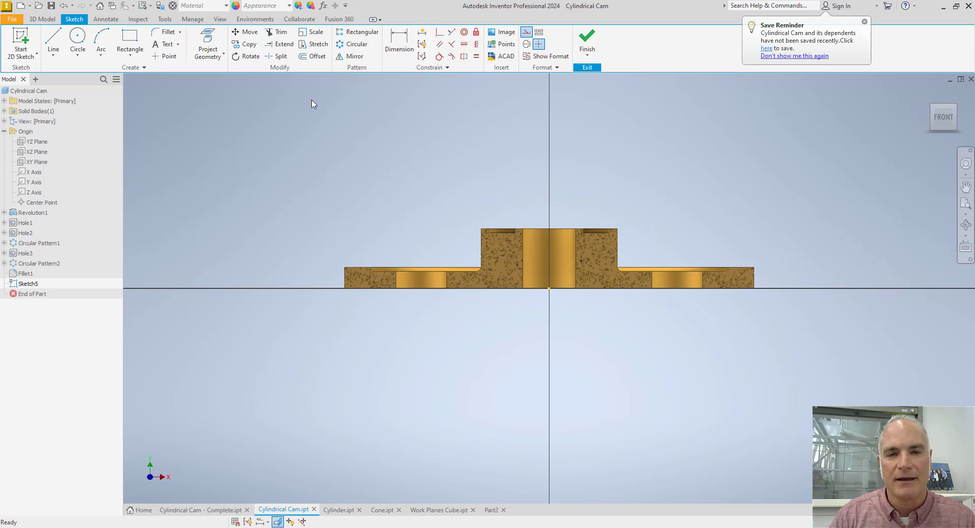
{"action": "left_click", "coordinate": [209, 44]}
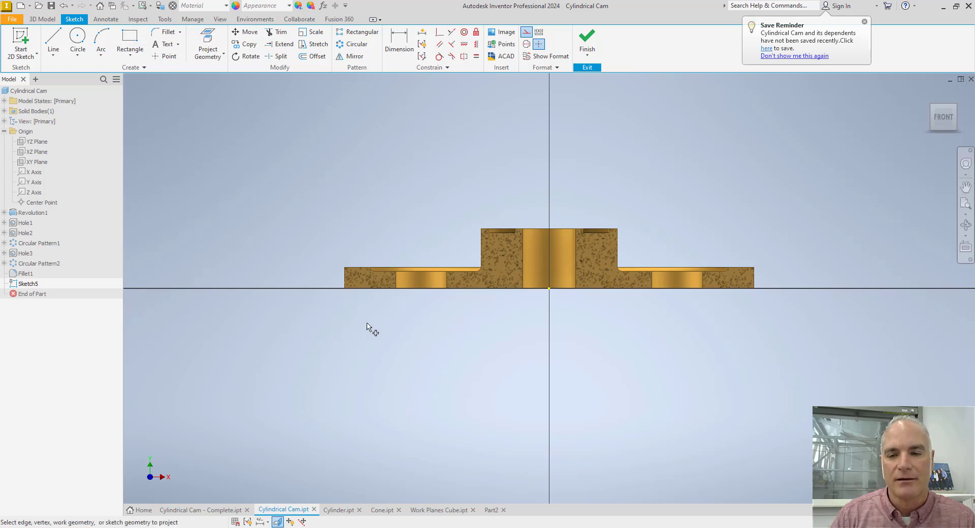
{"action": "left_click", "coordinate": [376, 289]}
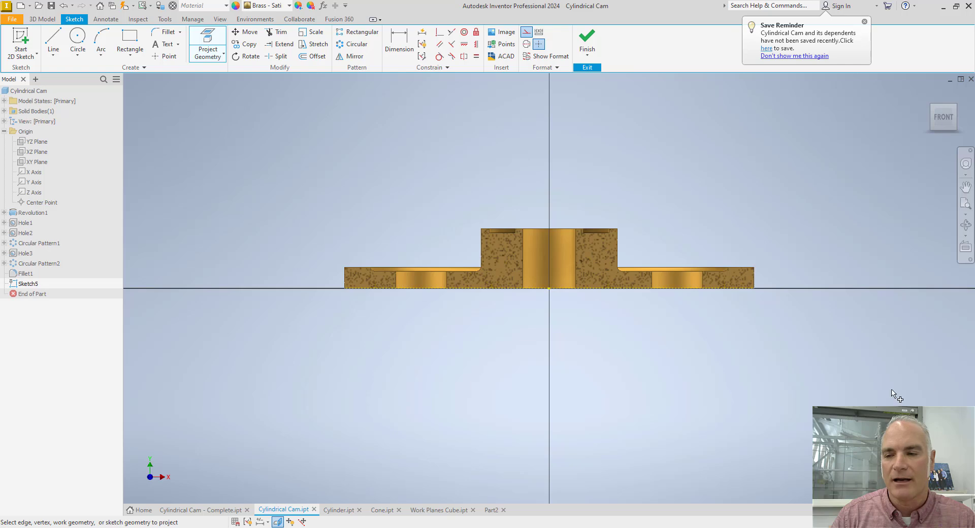
{"action": "left_click", "coordinate": [755, 278]}
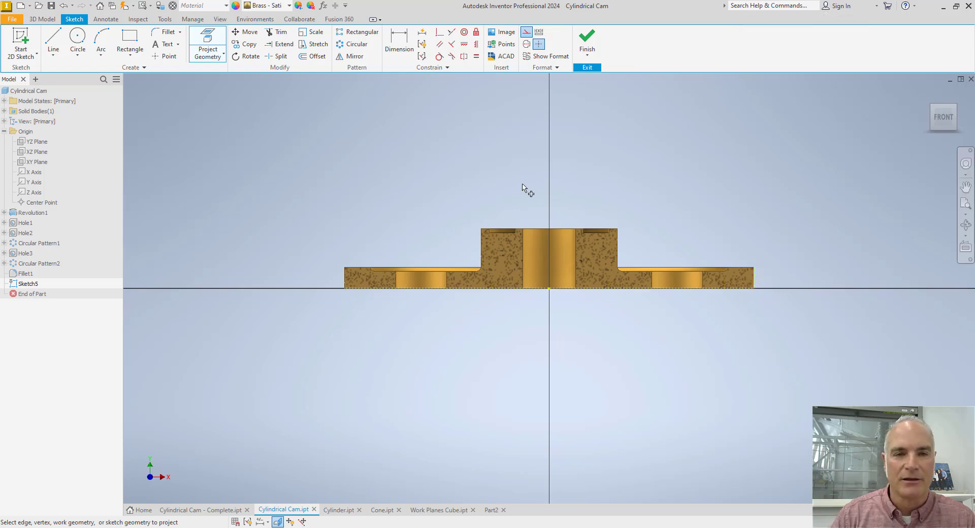
{"action": "key", "text": "Escape"}
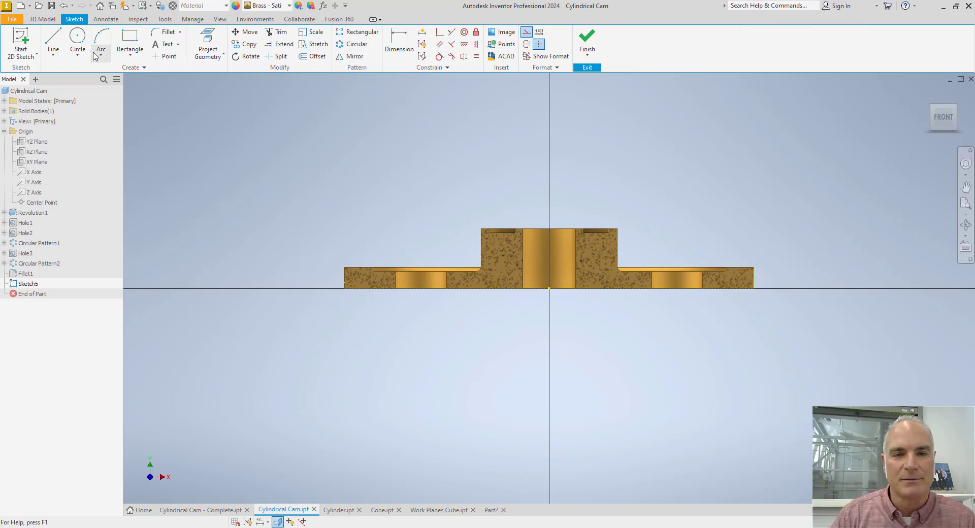
Draw a construction line about 6.04 in long from the rim's upper right corner, and align its raised left end vertically with the lower left corner
{"action": "left_click", "coordinate": [53, 42]}
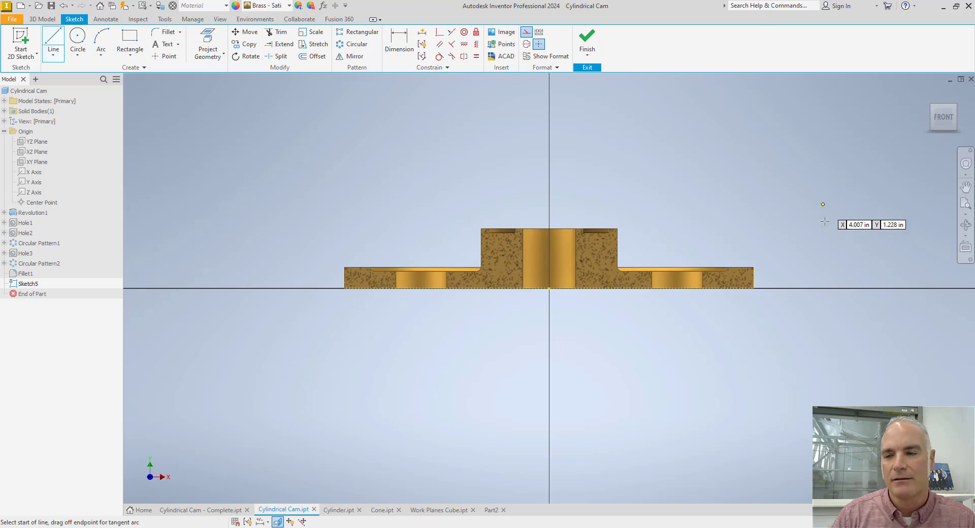
{"action": "left_click", "coordinate": [755, 266]}
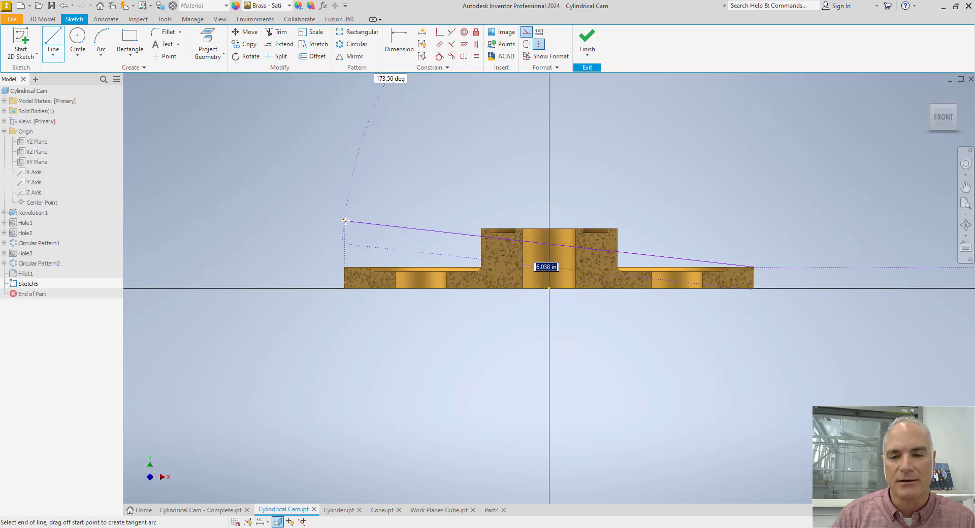
{"action": "left_click", "coordinate": [345, 220]}
{"action": "key", "text": "Escape"}
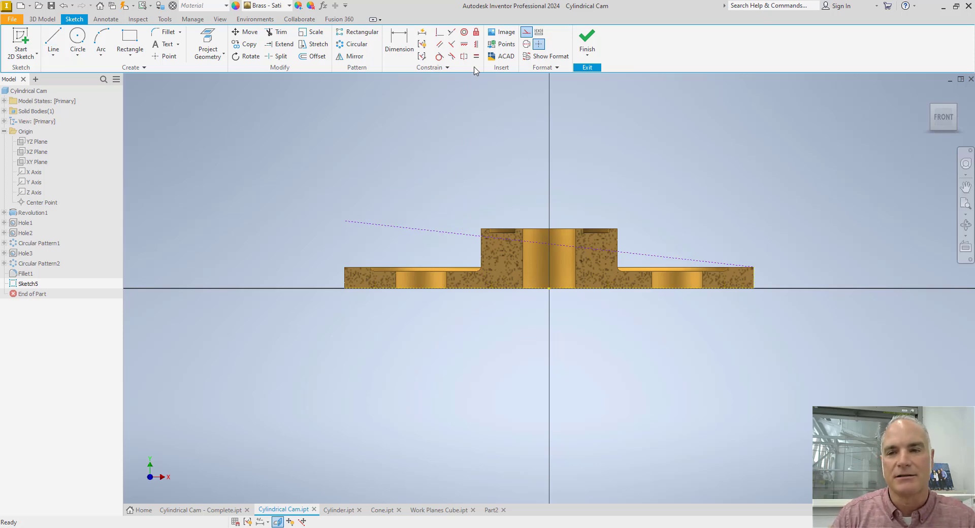
{"action": "left_click", "coordinate": [476, 45]}
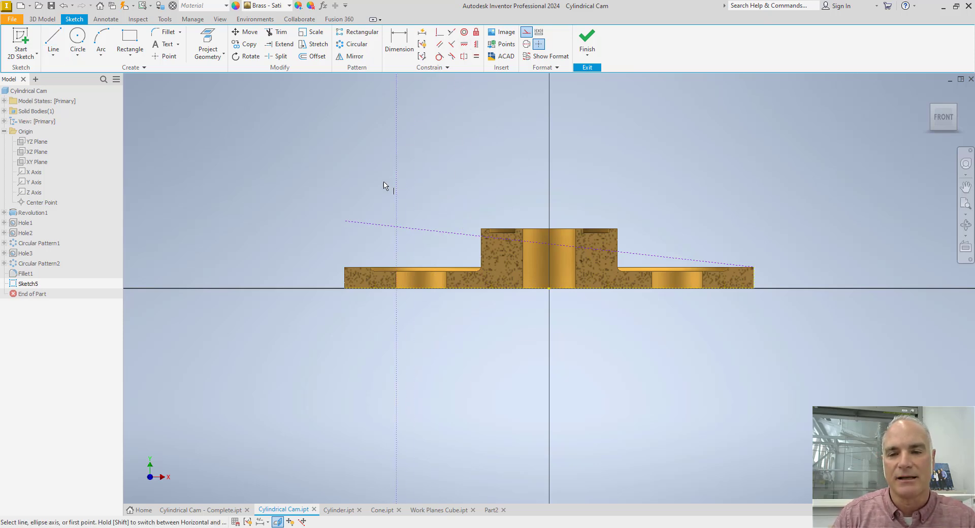
{"action": "left_click", "coordinate": [346, 221]}
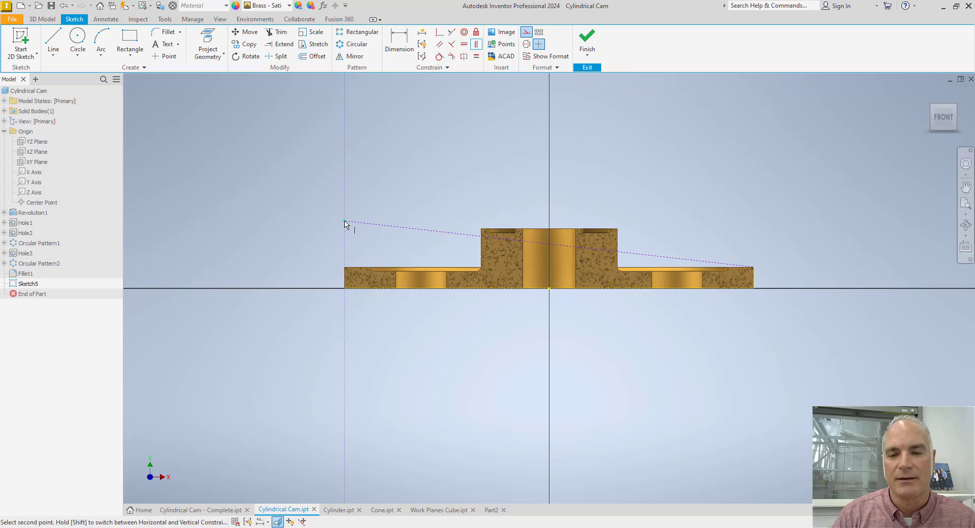
{"action": "left_click", "coordinate": [342, 288]}
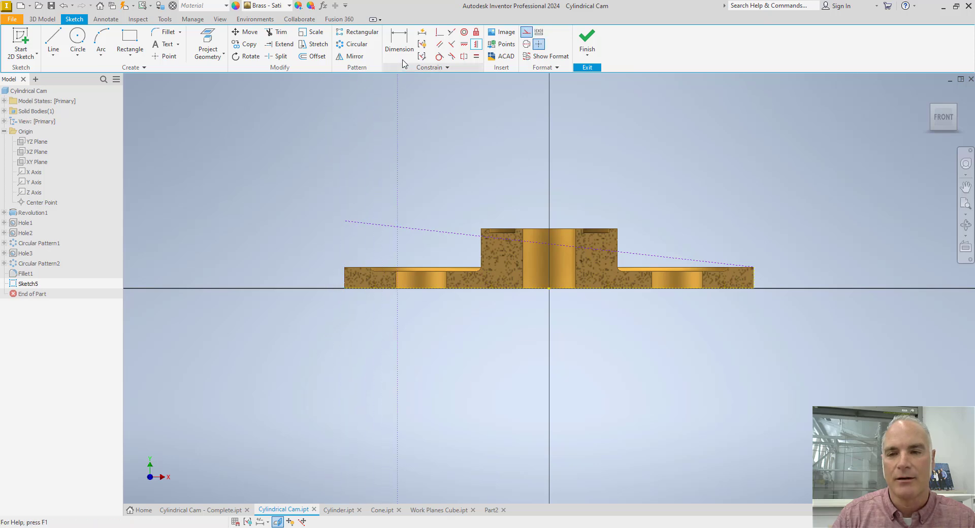
Dimension the angle between the slanted construction line and the bottom edge at 7.5 degrees and finish the sketch
{"action": "left_click", "coordinate": [401, 43]}
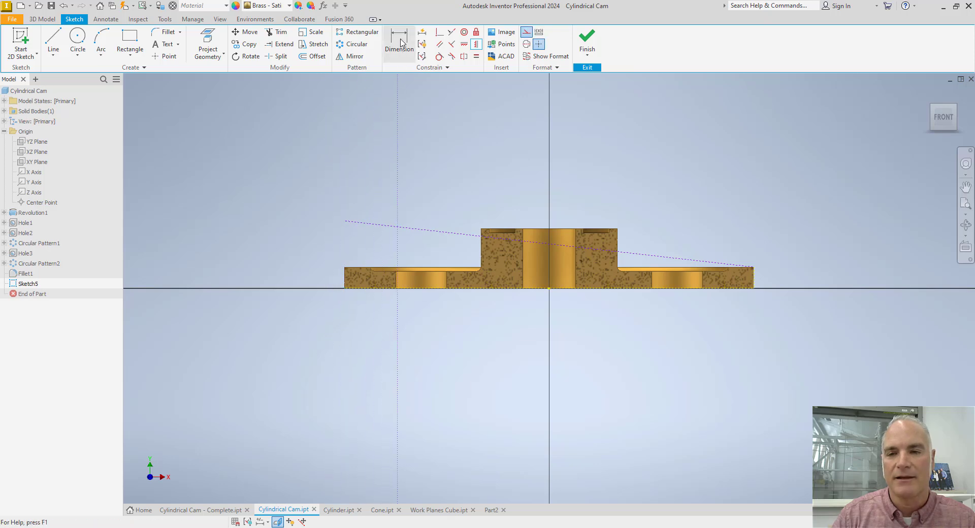
{"action": "left_click", "coordinate": [416, 230]}
{"action": "left_click", "coordinate": [405, 287]}
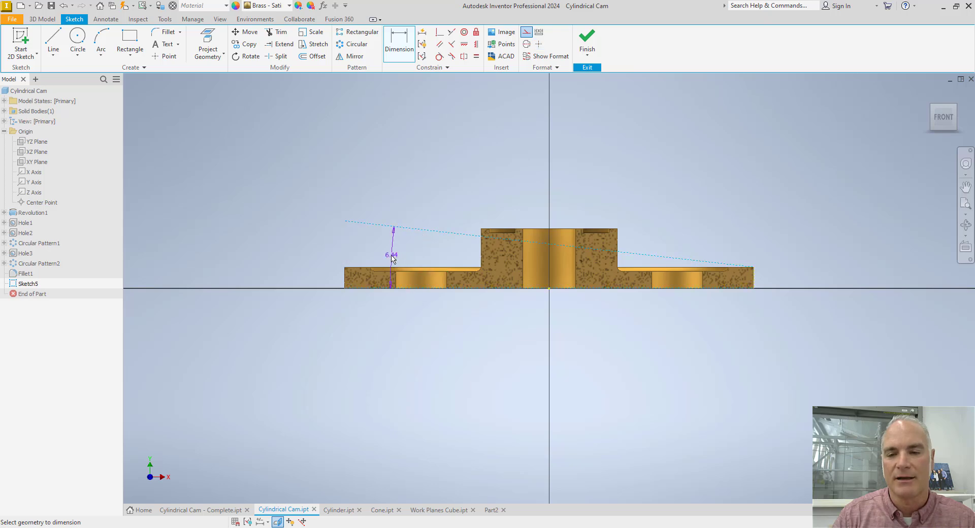
{"action": "left_click", "coordinate": [383, 256]}
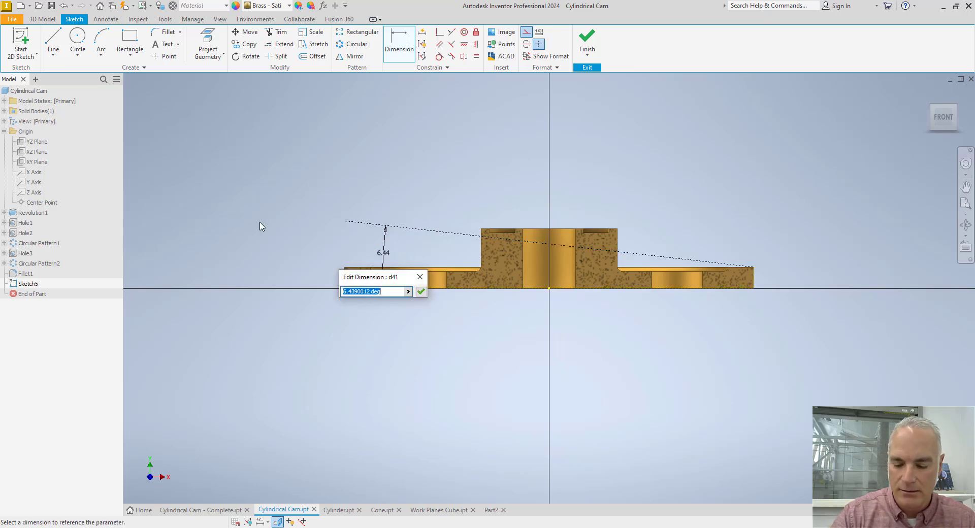
{"action": "type", "text": "7.5"}
{"action": "key", "text": "Return"}
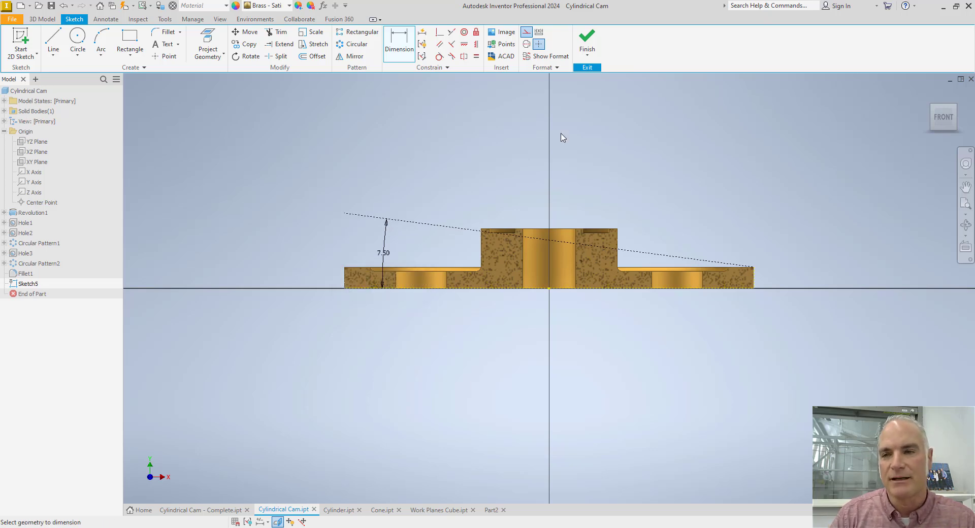
{"action": "left_click", "coordinate": [587, 40]}
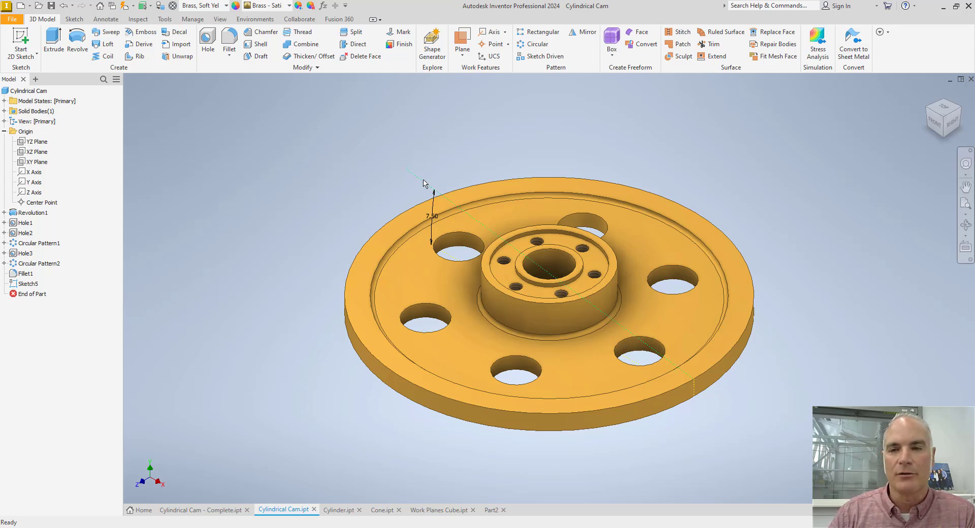
Create a work plane through the slanted sketch line at 90 degrees to the XY Plane
{"action": "left_click", "coordinate": [464, 41]}
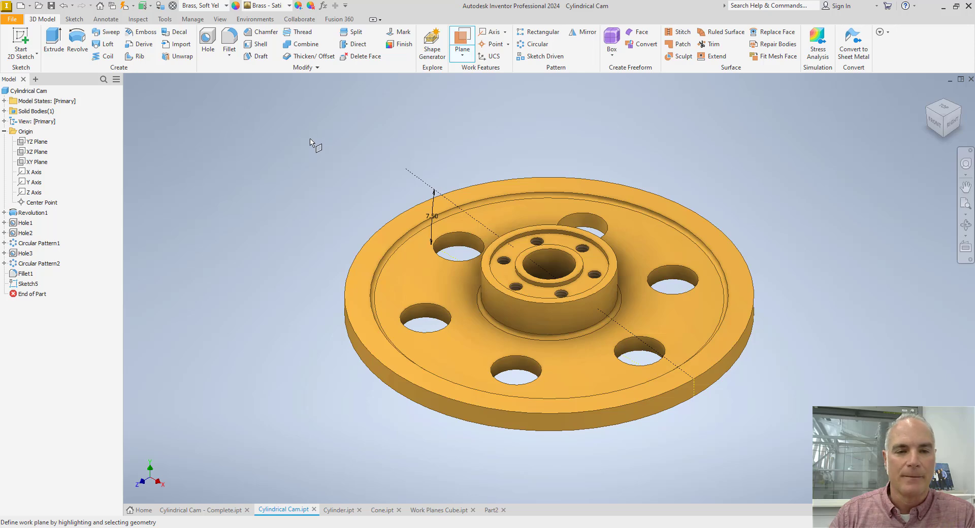
{"action": "left_click", "coordinate": [40, 162]}
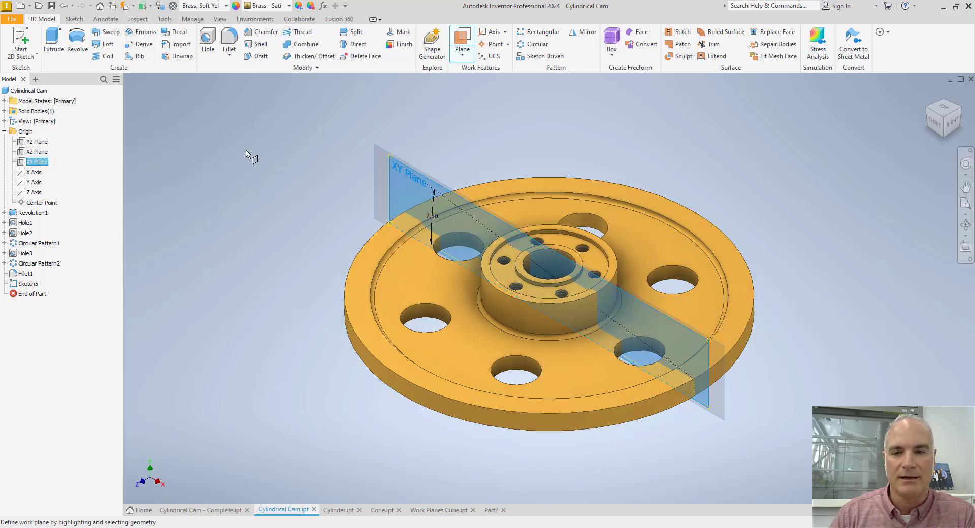
{"action": "left_click", "coordinate": [429, 191]}
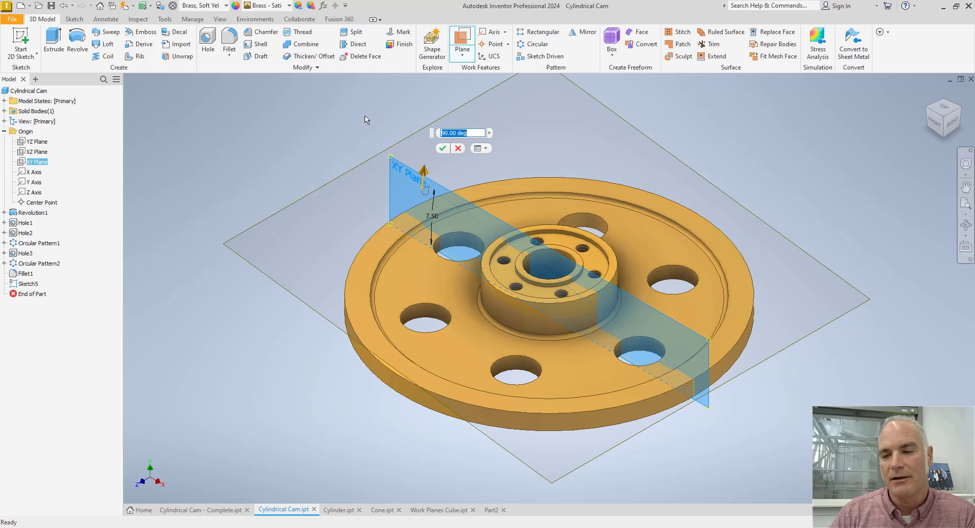
{"action": "left_click", "coordinate": [439, 149]}
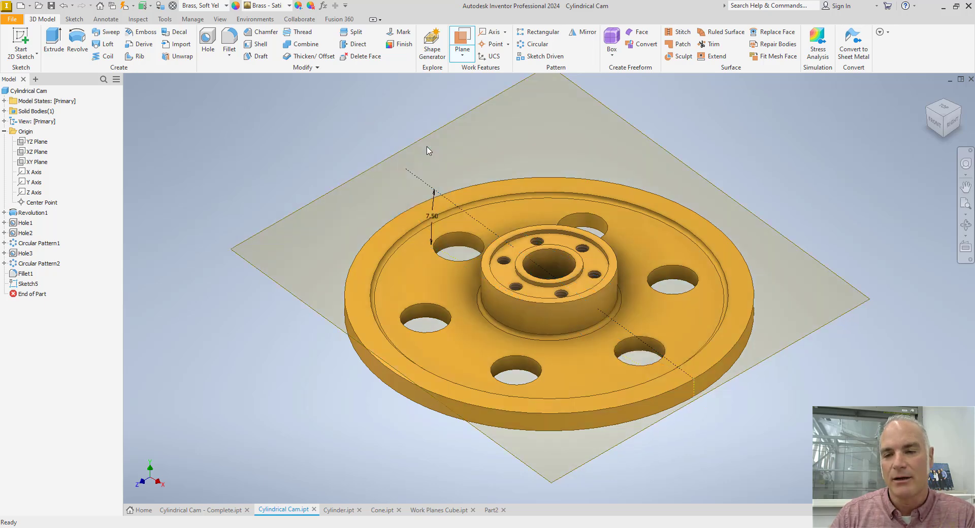
{"action": "middle_click_drag", "start_coordinate": [296, 148], "coordinate": [280, 167], "text": "shift"}
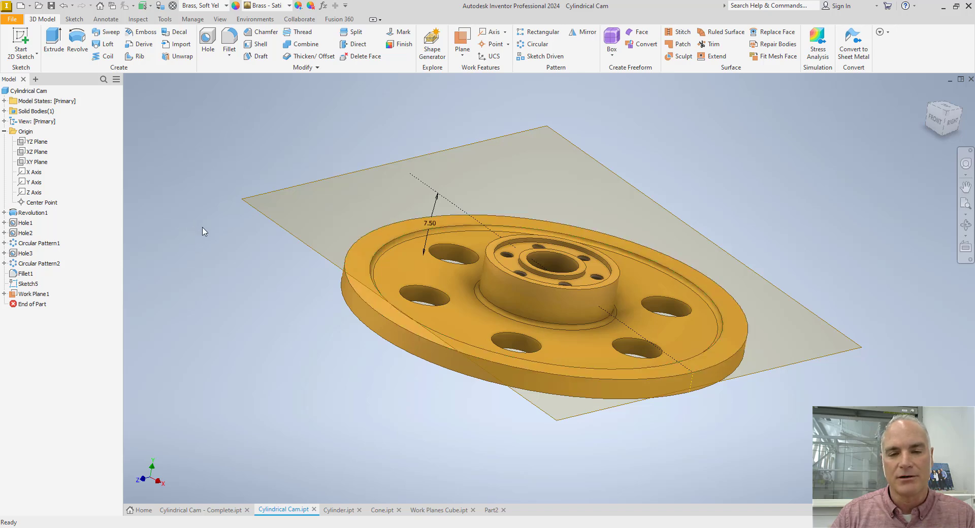
Sketch on the top face of the outer rim, project the face's inner and outer edges, and finish the sketch
{"action": "left_click", "coordinate": [20, 42]}
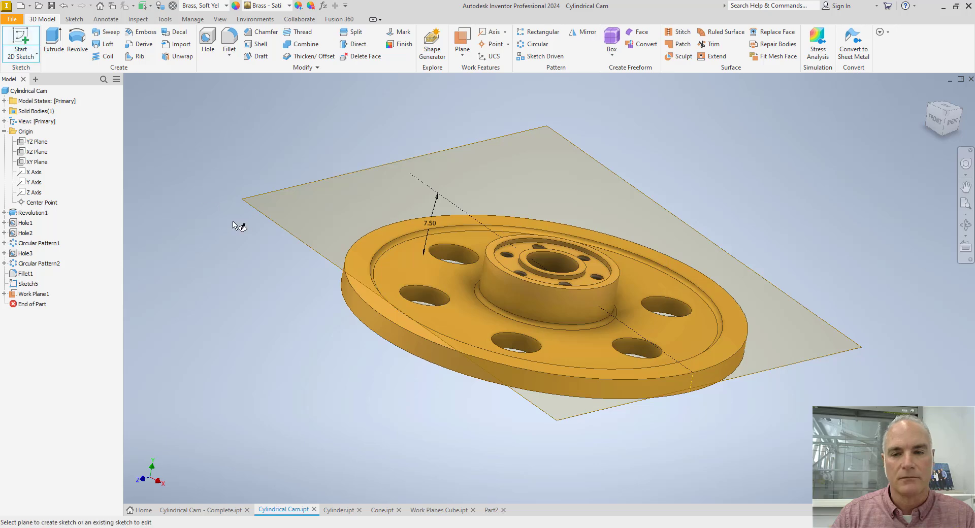
{"action": "left_click", "coordinate": [353, 284]}
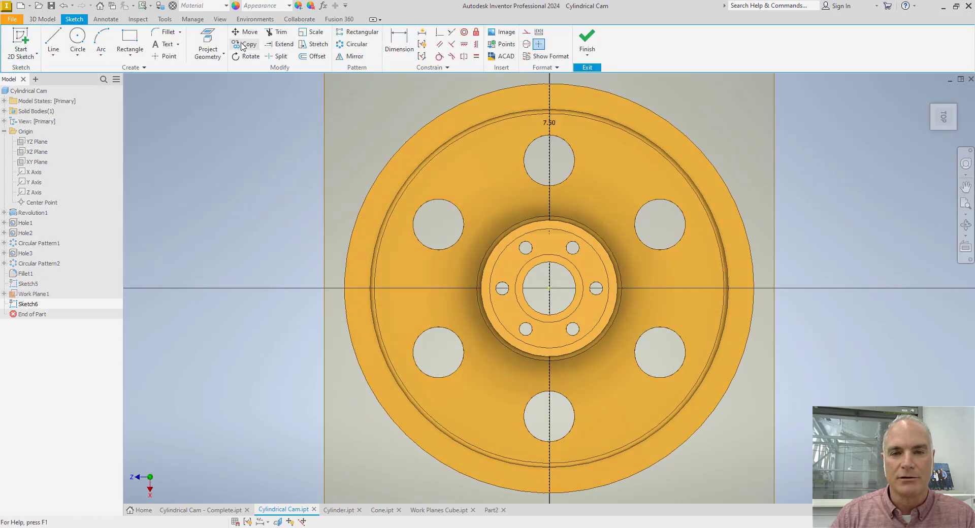
{"action": "left_click", "coordinate": [208, 41]}
{"action": "left_click", "coordinate": [436, 139]}
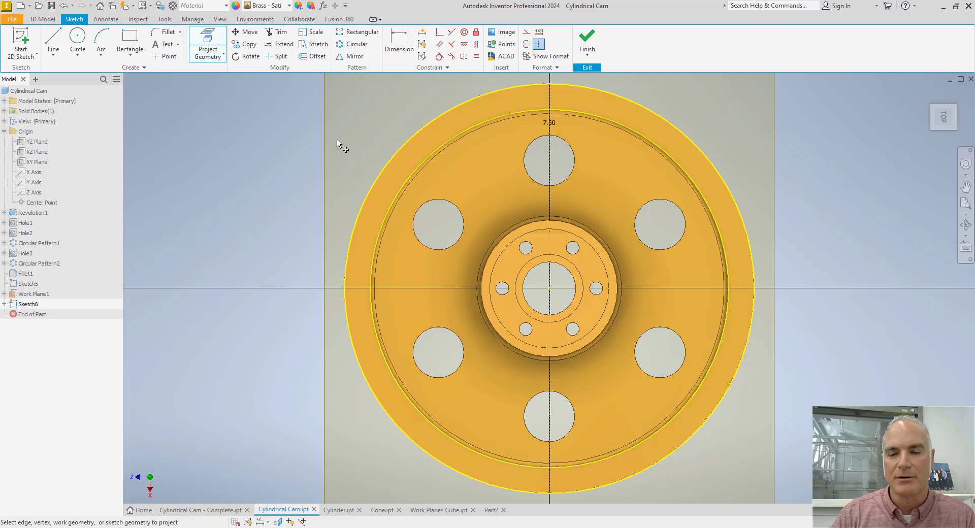
{"action": "left_click", "coordinate": [587, 40]}
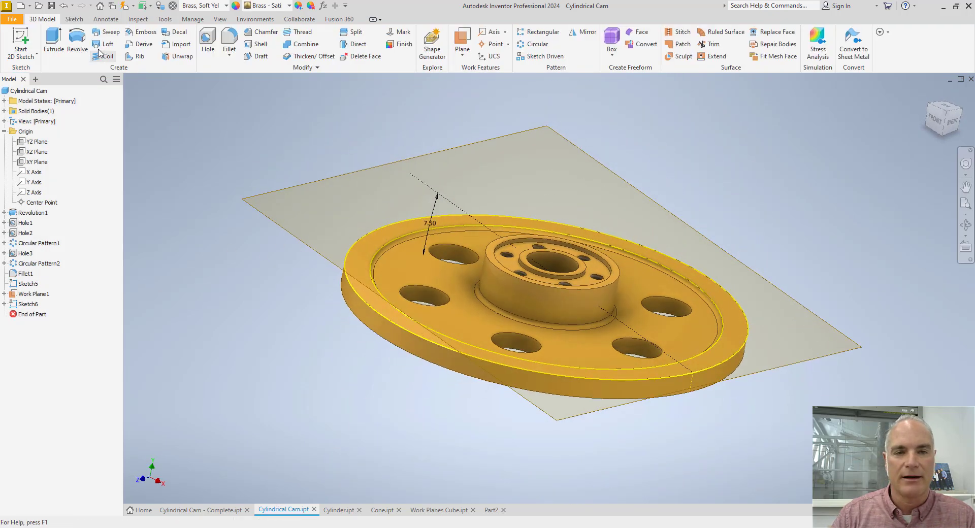
Extrude the rim's ring profile up to Work Plane1, joined to the cam body
{"action": "left_click", "coordinate": [54, 40]}
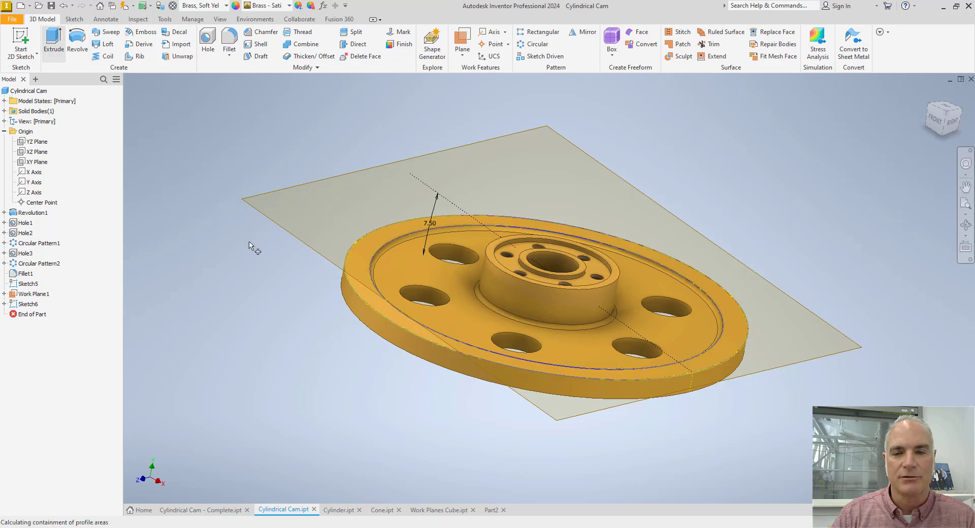
{"action": "left_click", "coordinate": [360, 253]}
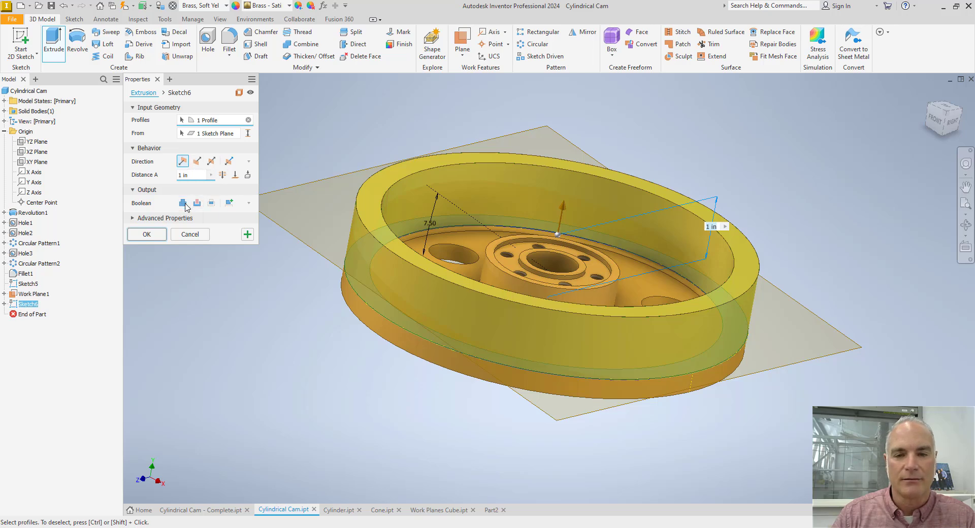
{"action": "left_click", "coordinate": [235, 175]}
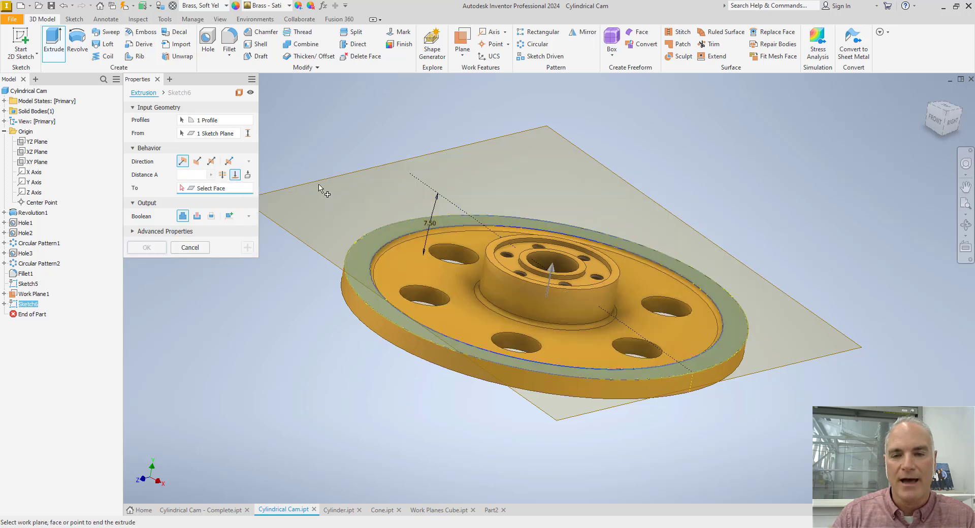
{"action": "left_click", "coordinate": [320, 186]}
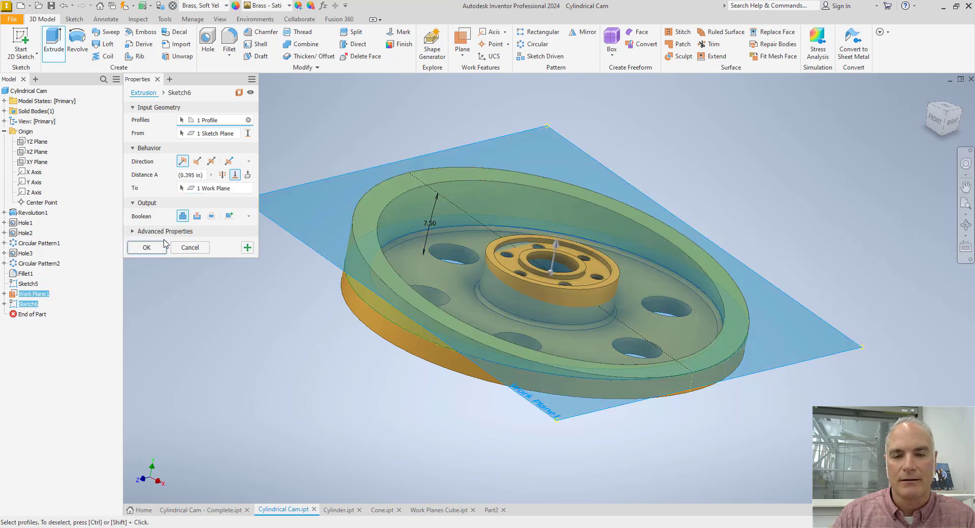
{"action": "left_click", "coordinate": [147, 247]}
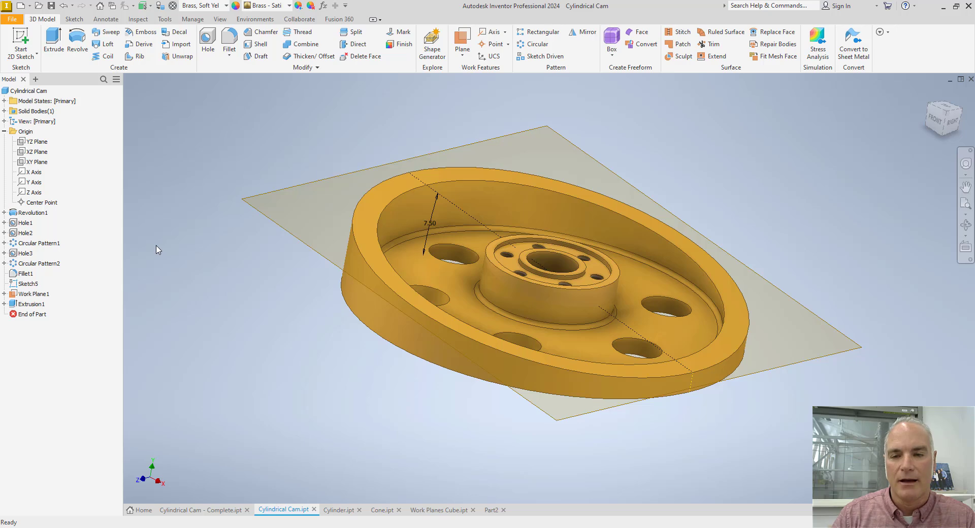
Hide Work Plane1 and the 7.5-degree angle sketch, Sketch5
{"action": "left_click", "coordinate": [271, 226]}
{"action": "right_click", "coordinate": [272, 227]}
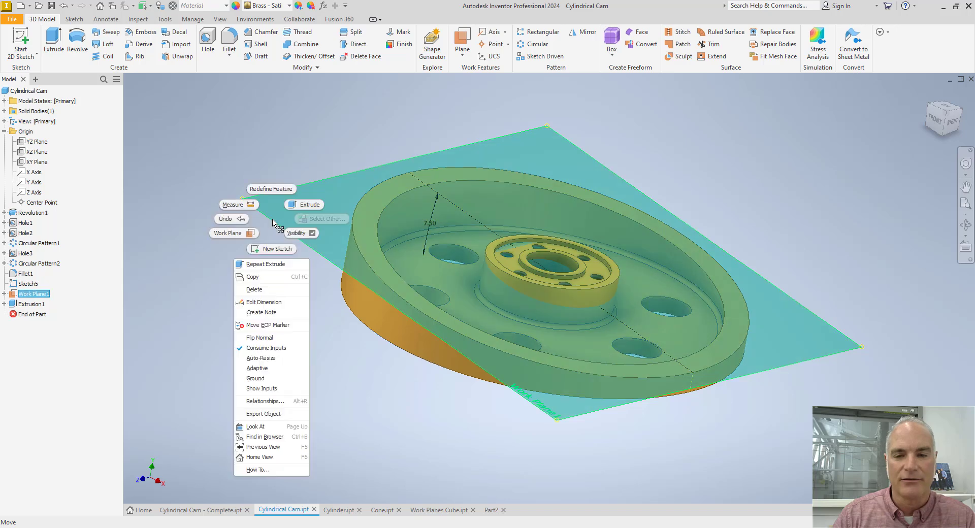
{"action": "left_click", "coordinate": [329, 354]}
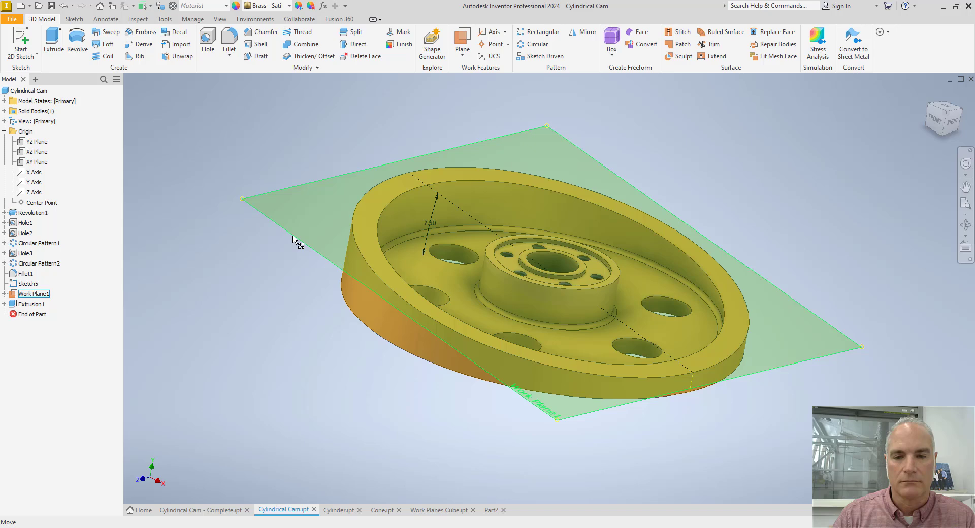
{"action": "left_click", "coordinate": [280, 244]}
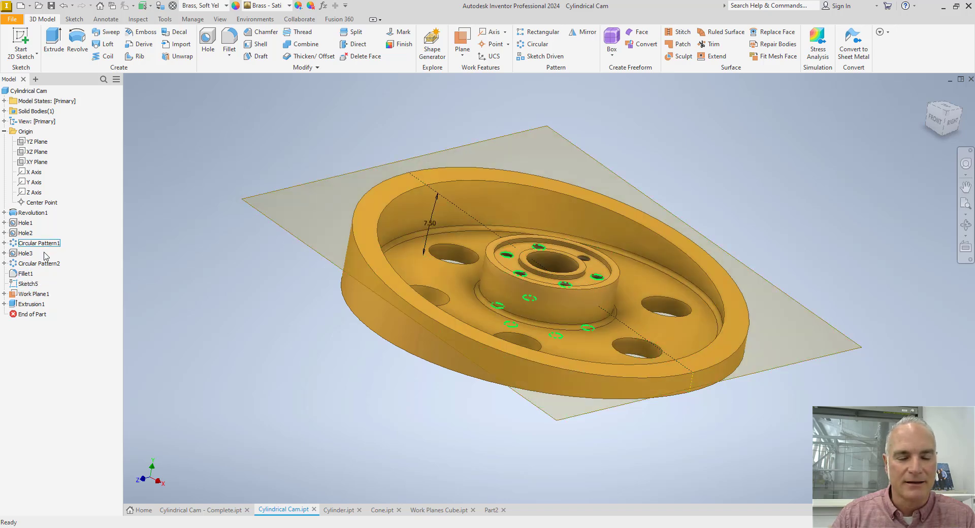
{"action": "right_click", "coordinate": [44, 295]}
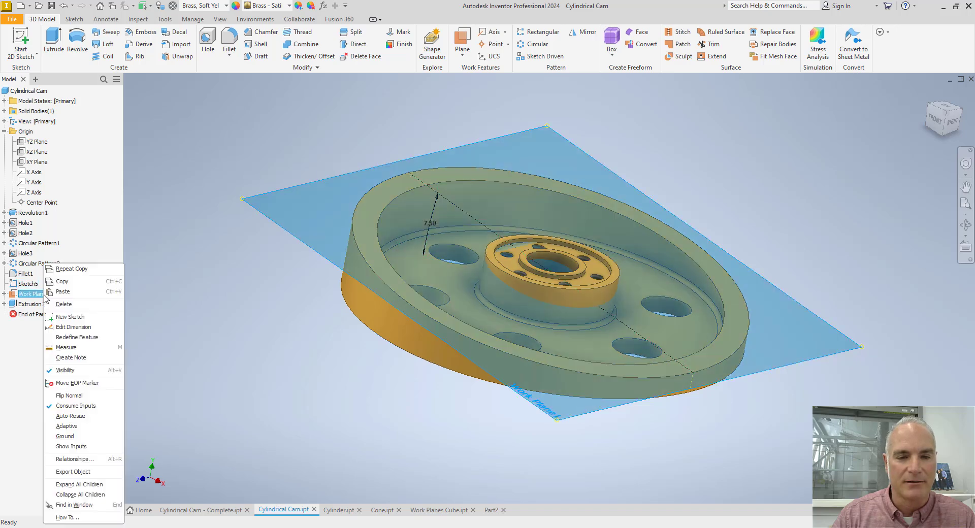
{"action": "left_click", "coordinate": [65, 371]}
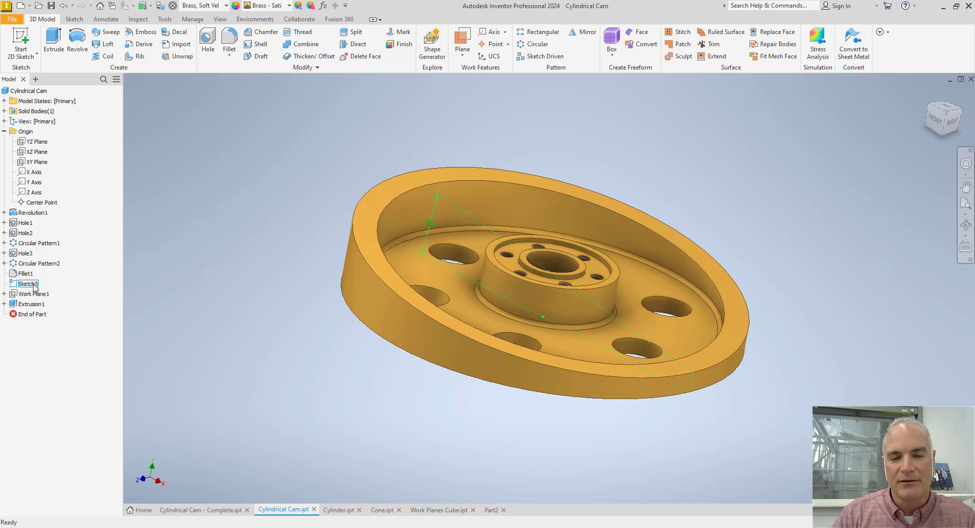
{"action": "right_click", "coordinate": [35, 287]}
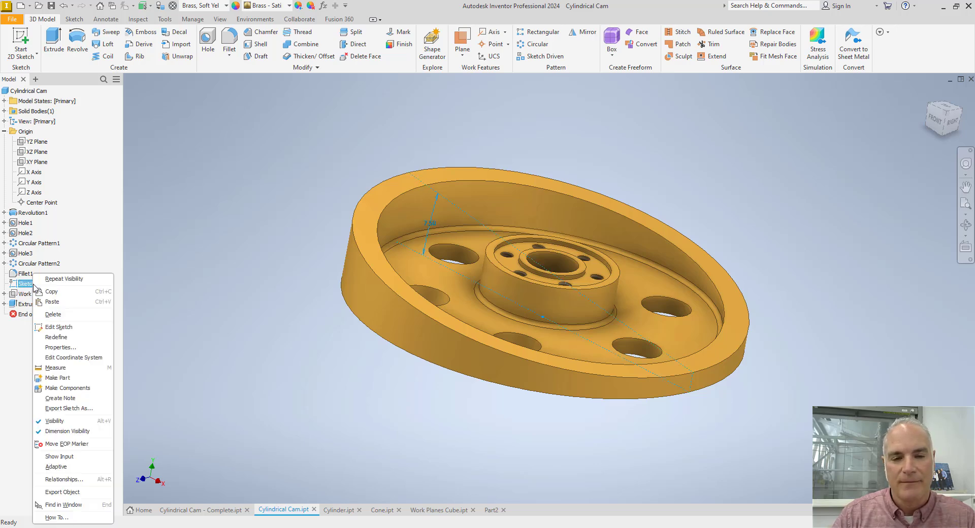
{"action": "left_click", "coordinate": [61, 421]}
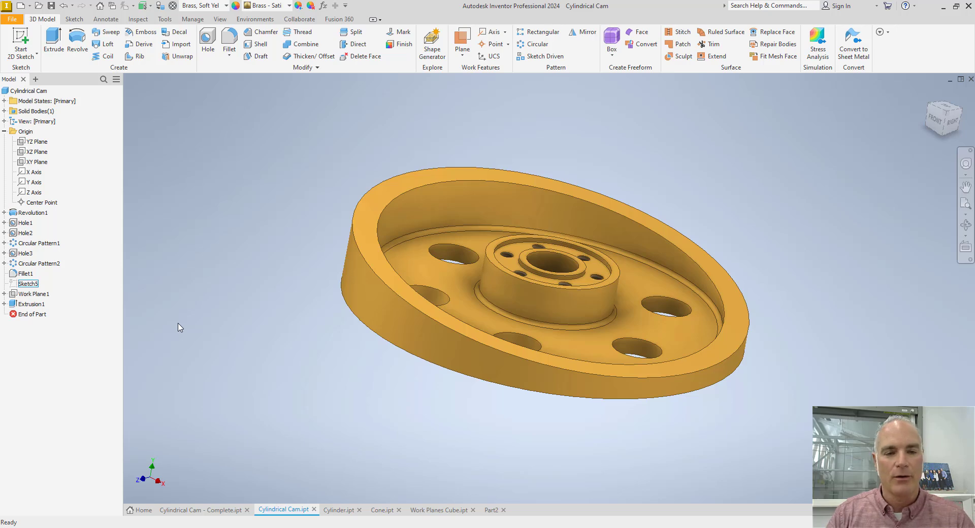
Rename Sketch5 as Sketch Plane 1
{"action": "left_click", "coordinate": [30, 285]}
{"action": "left_click", "coordinate": [28, 284]}
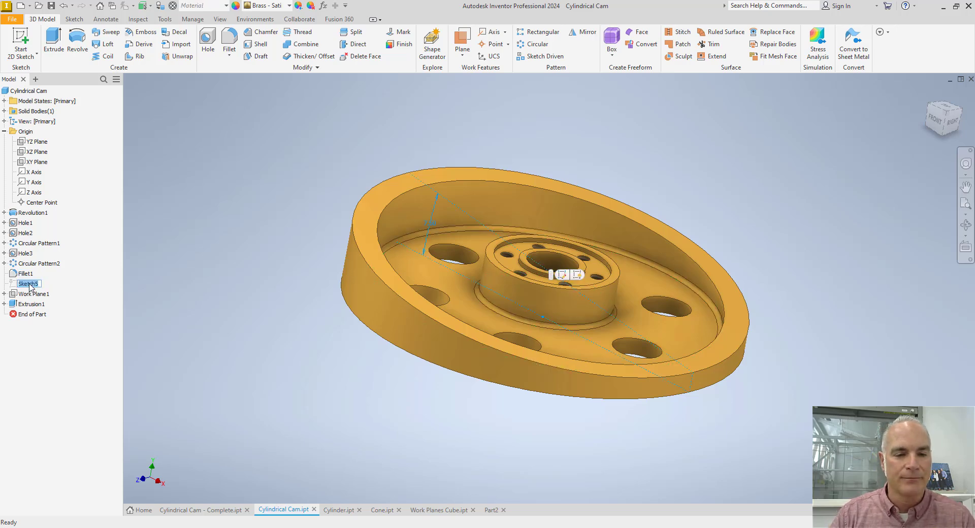
{"action": "type", "text": "Sketch Plan"}
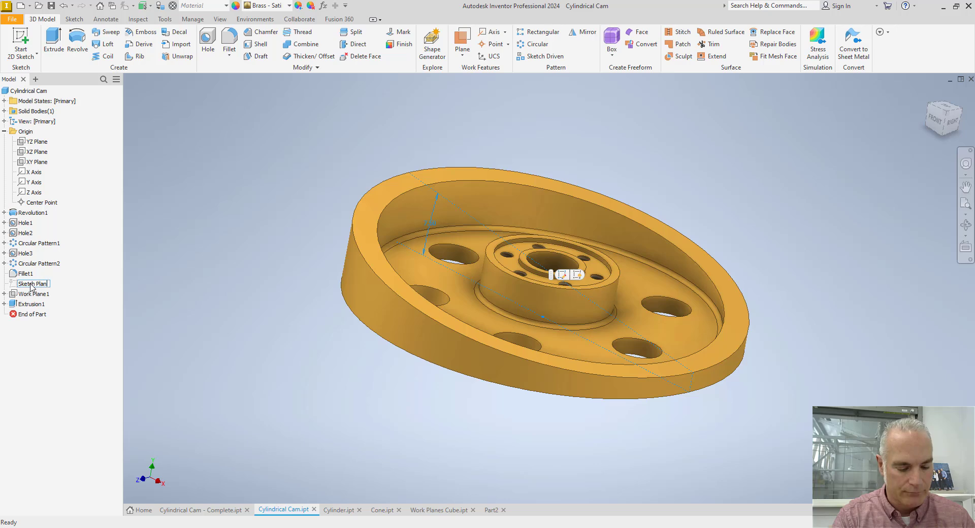
{"action": "type", "text": "e 1"}
{"action": "key", "text": "Return"}
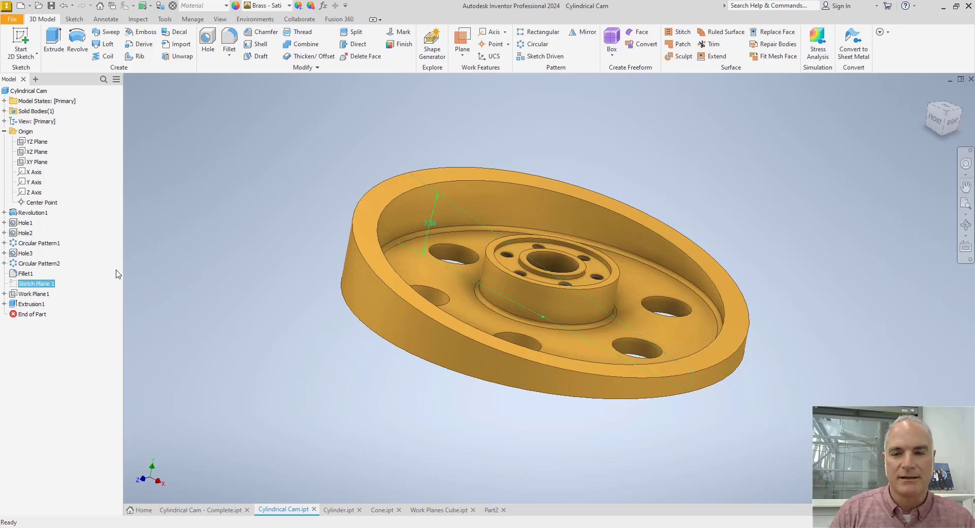